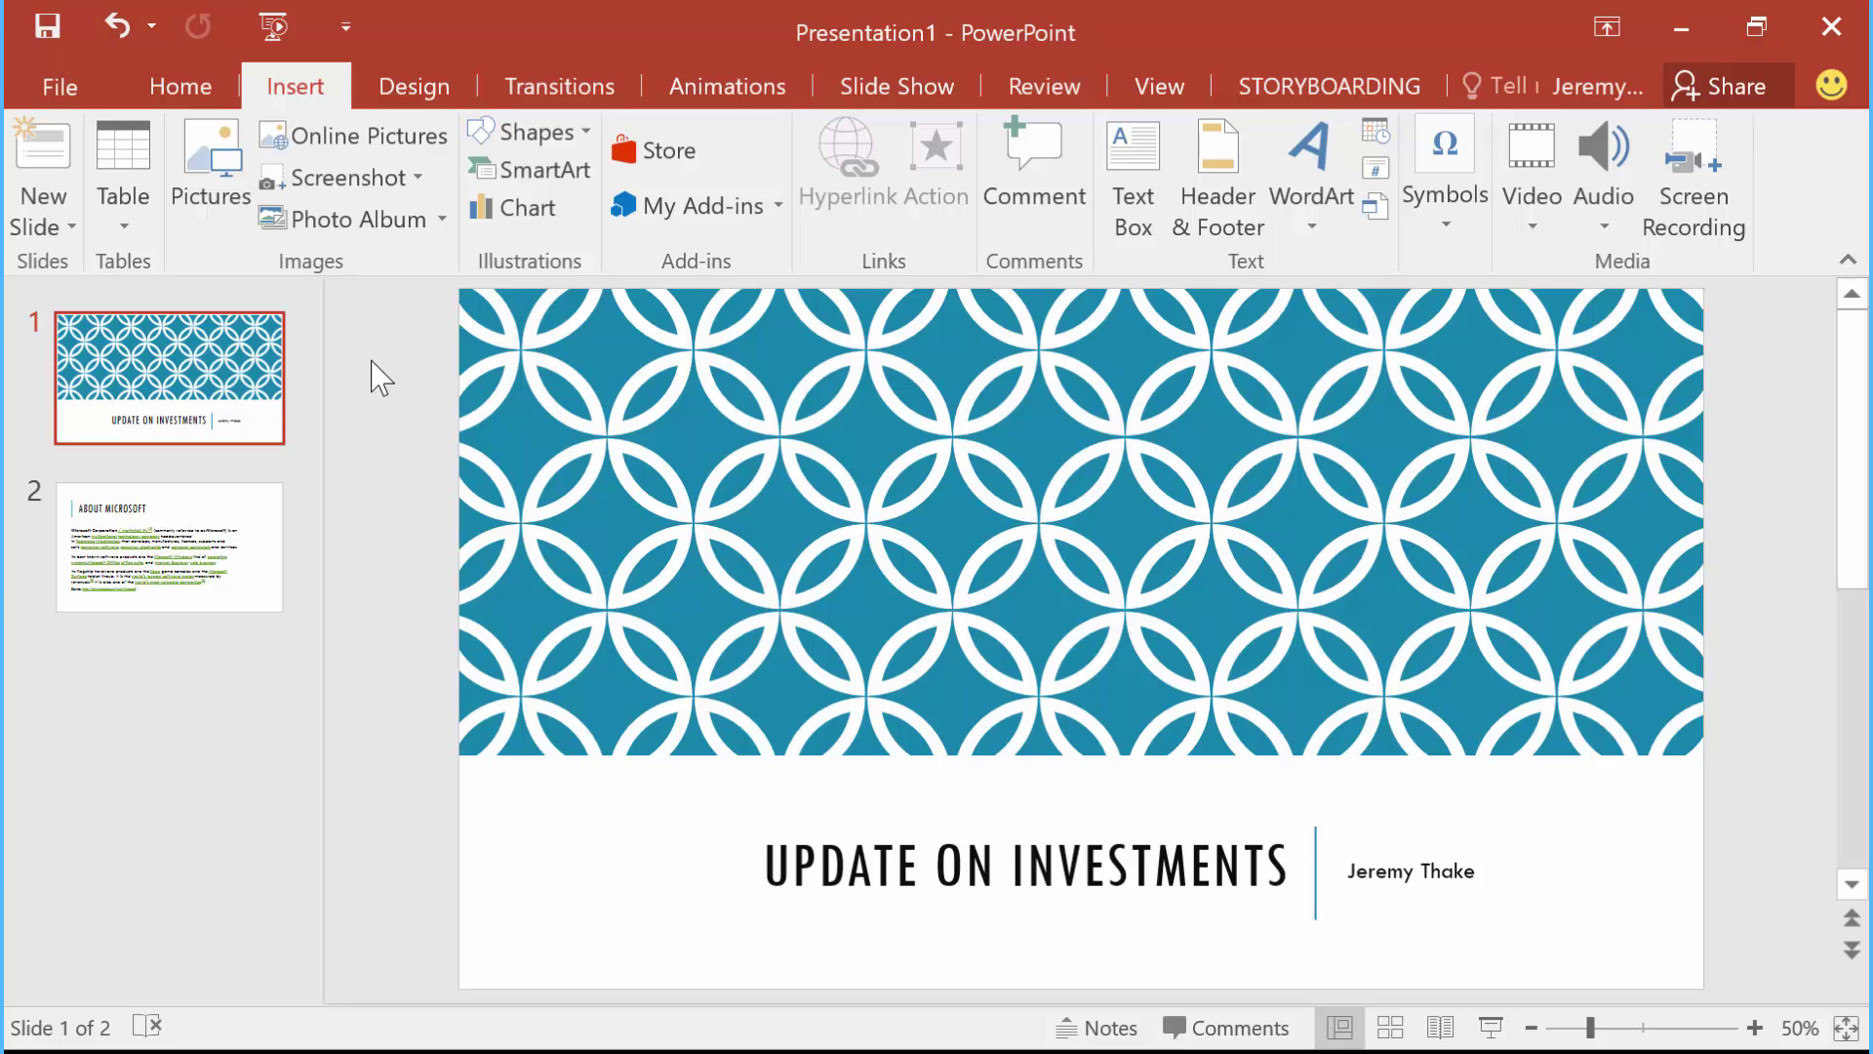
Step: Open slide 2, 'About Microsoft', from the slide thumbnail pane
left_click(187, 533)
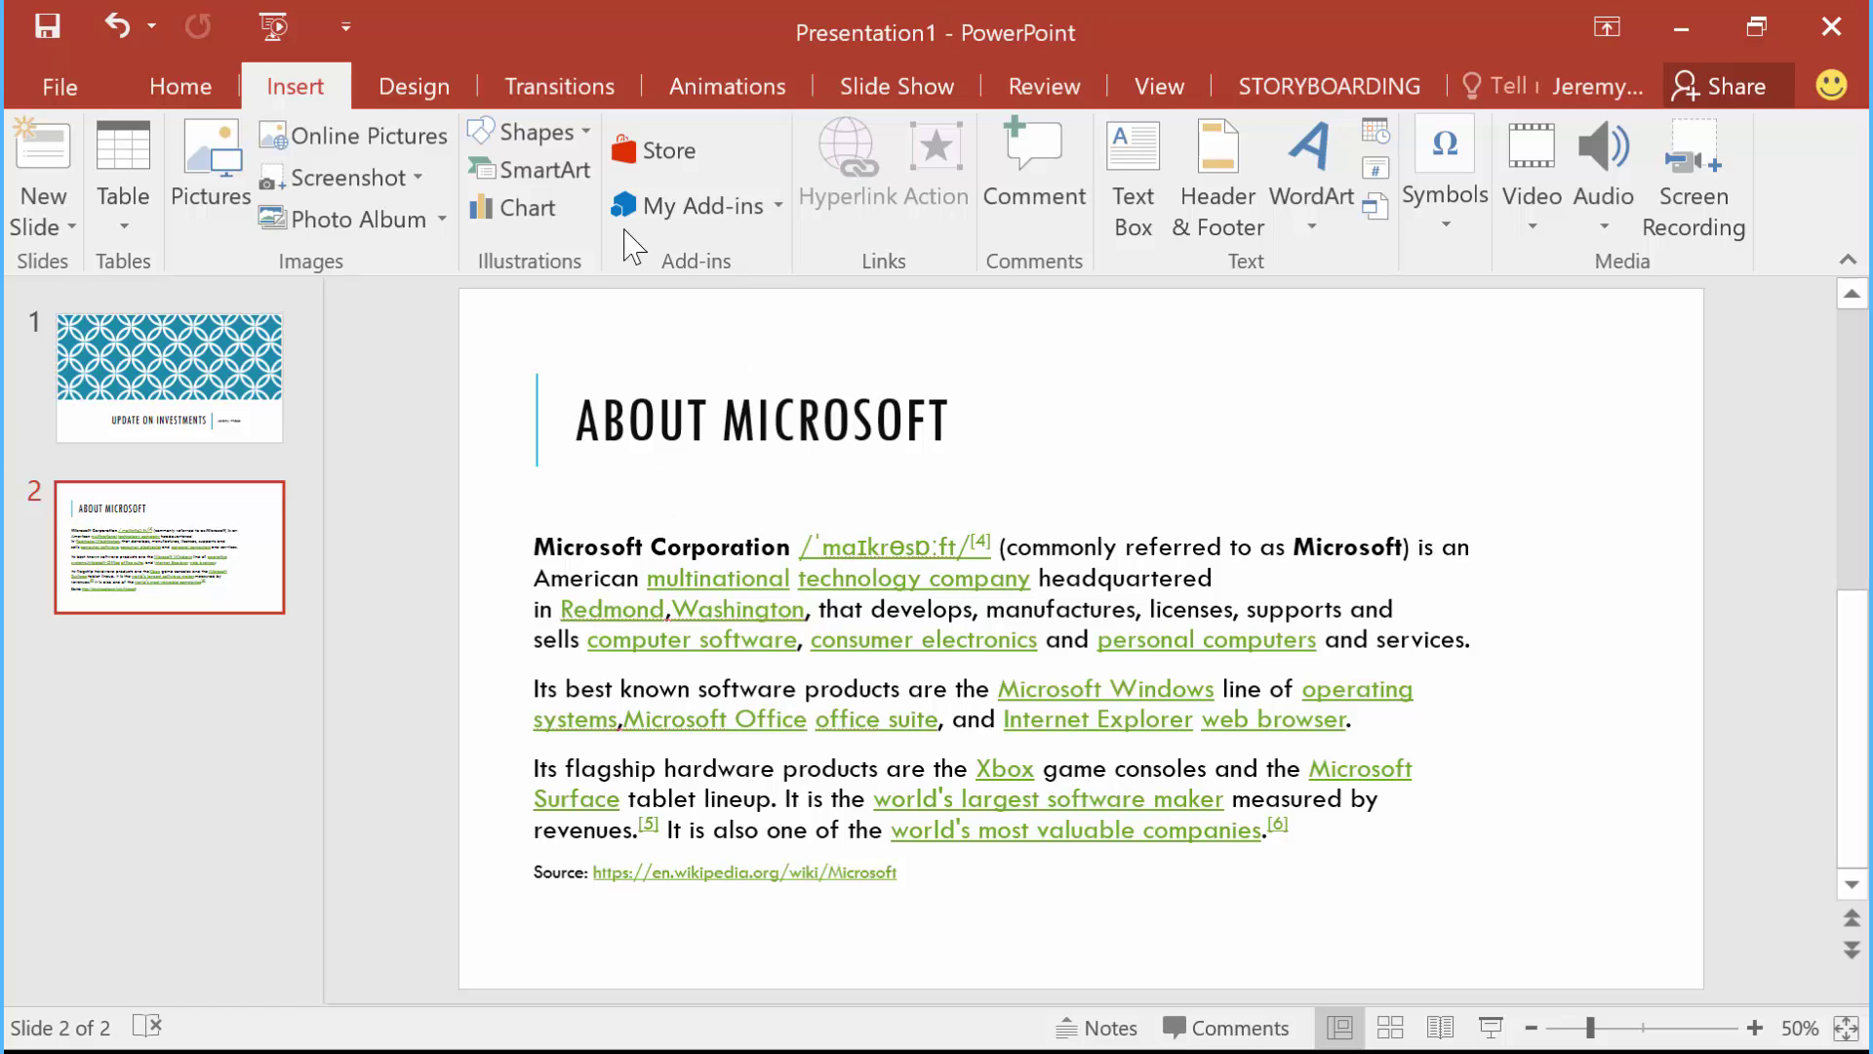
Step: Search the Office Store for 'stock' and insert the trusted Stock Tile add-in onto slide 2
left_click(644, 152)
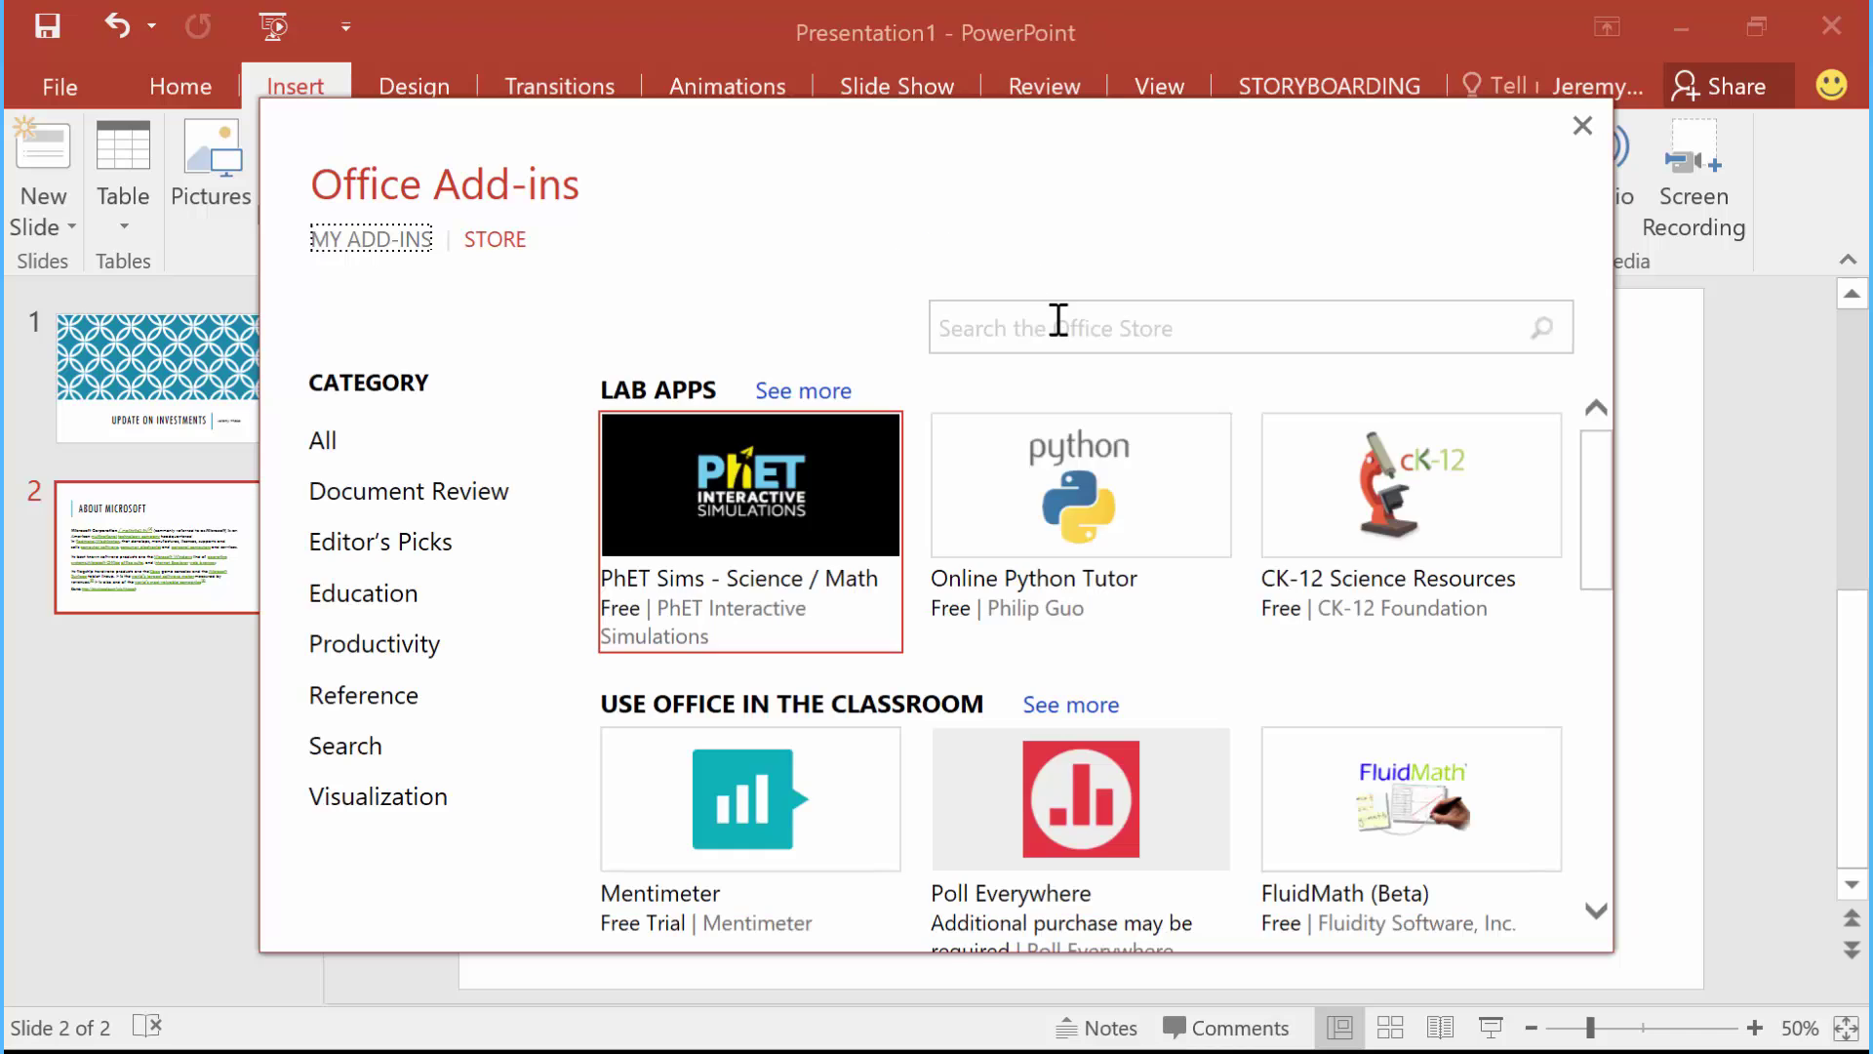
left_click(1049, 321)
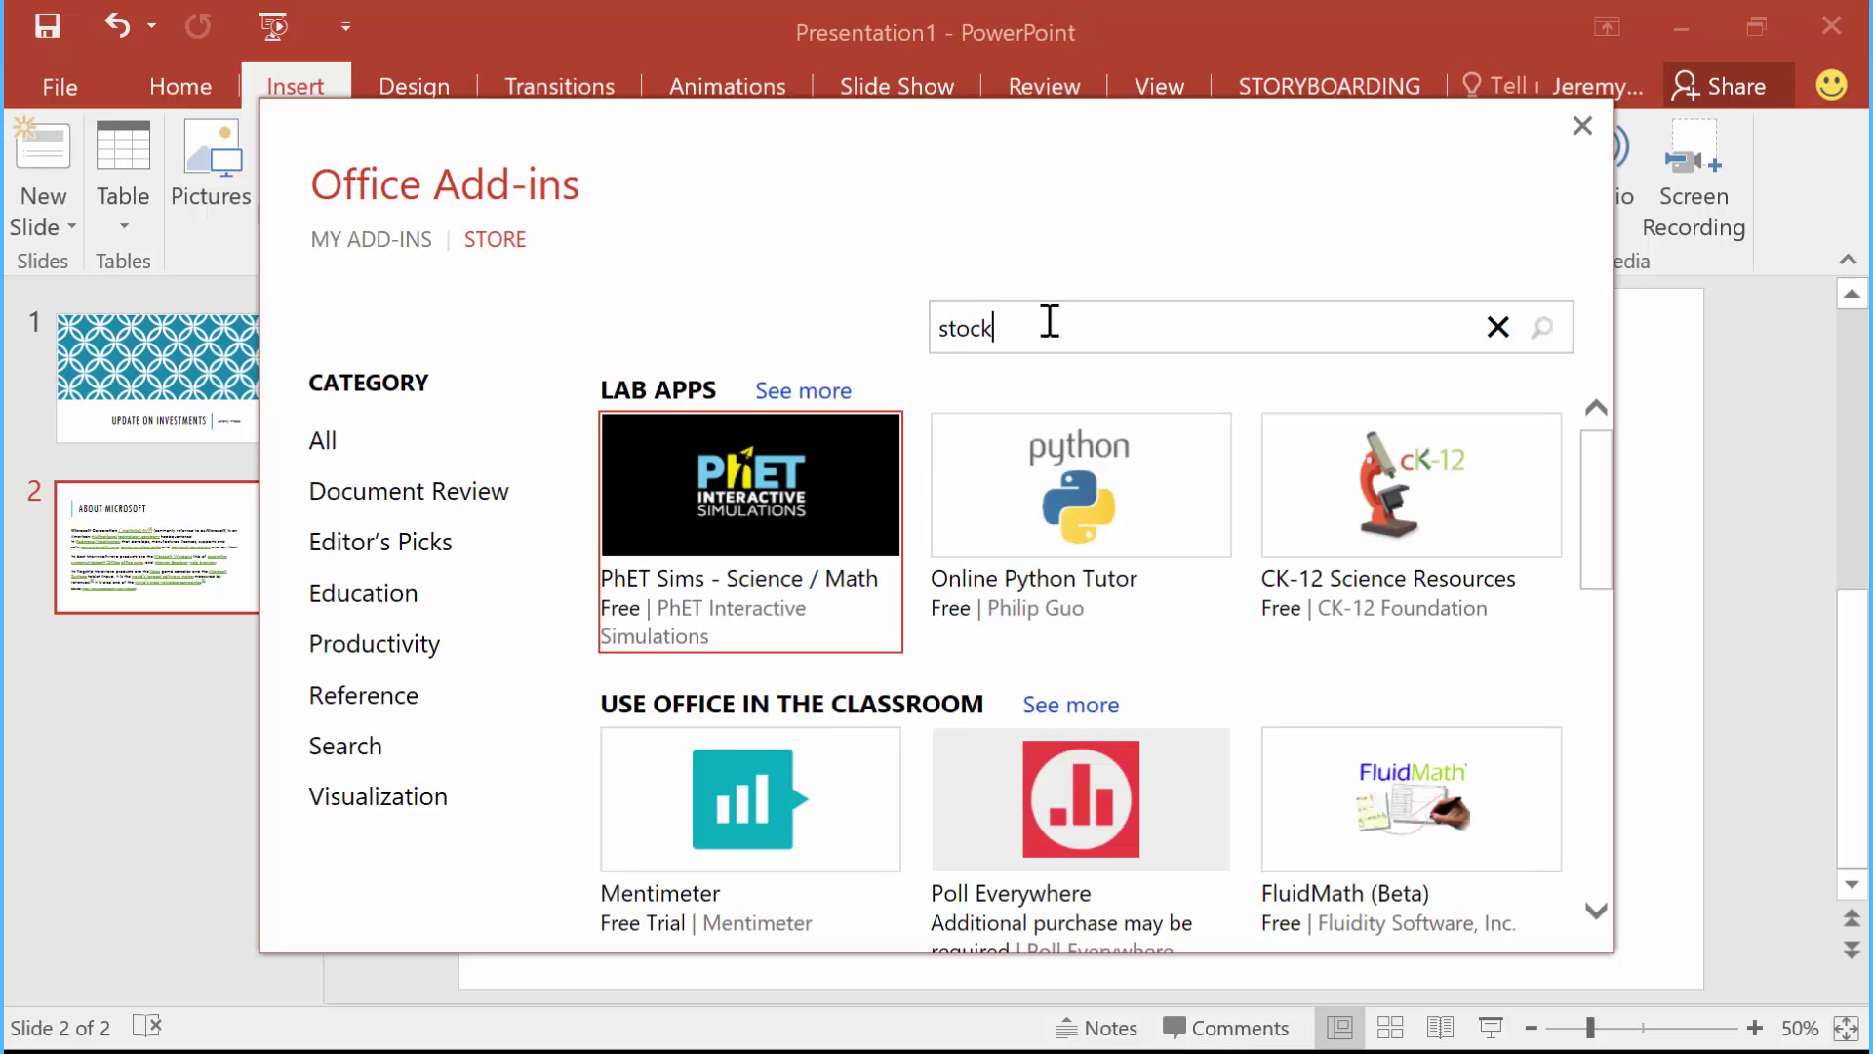
key("Return")
left_click(820, 423)
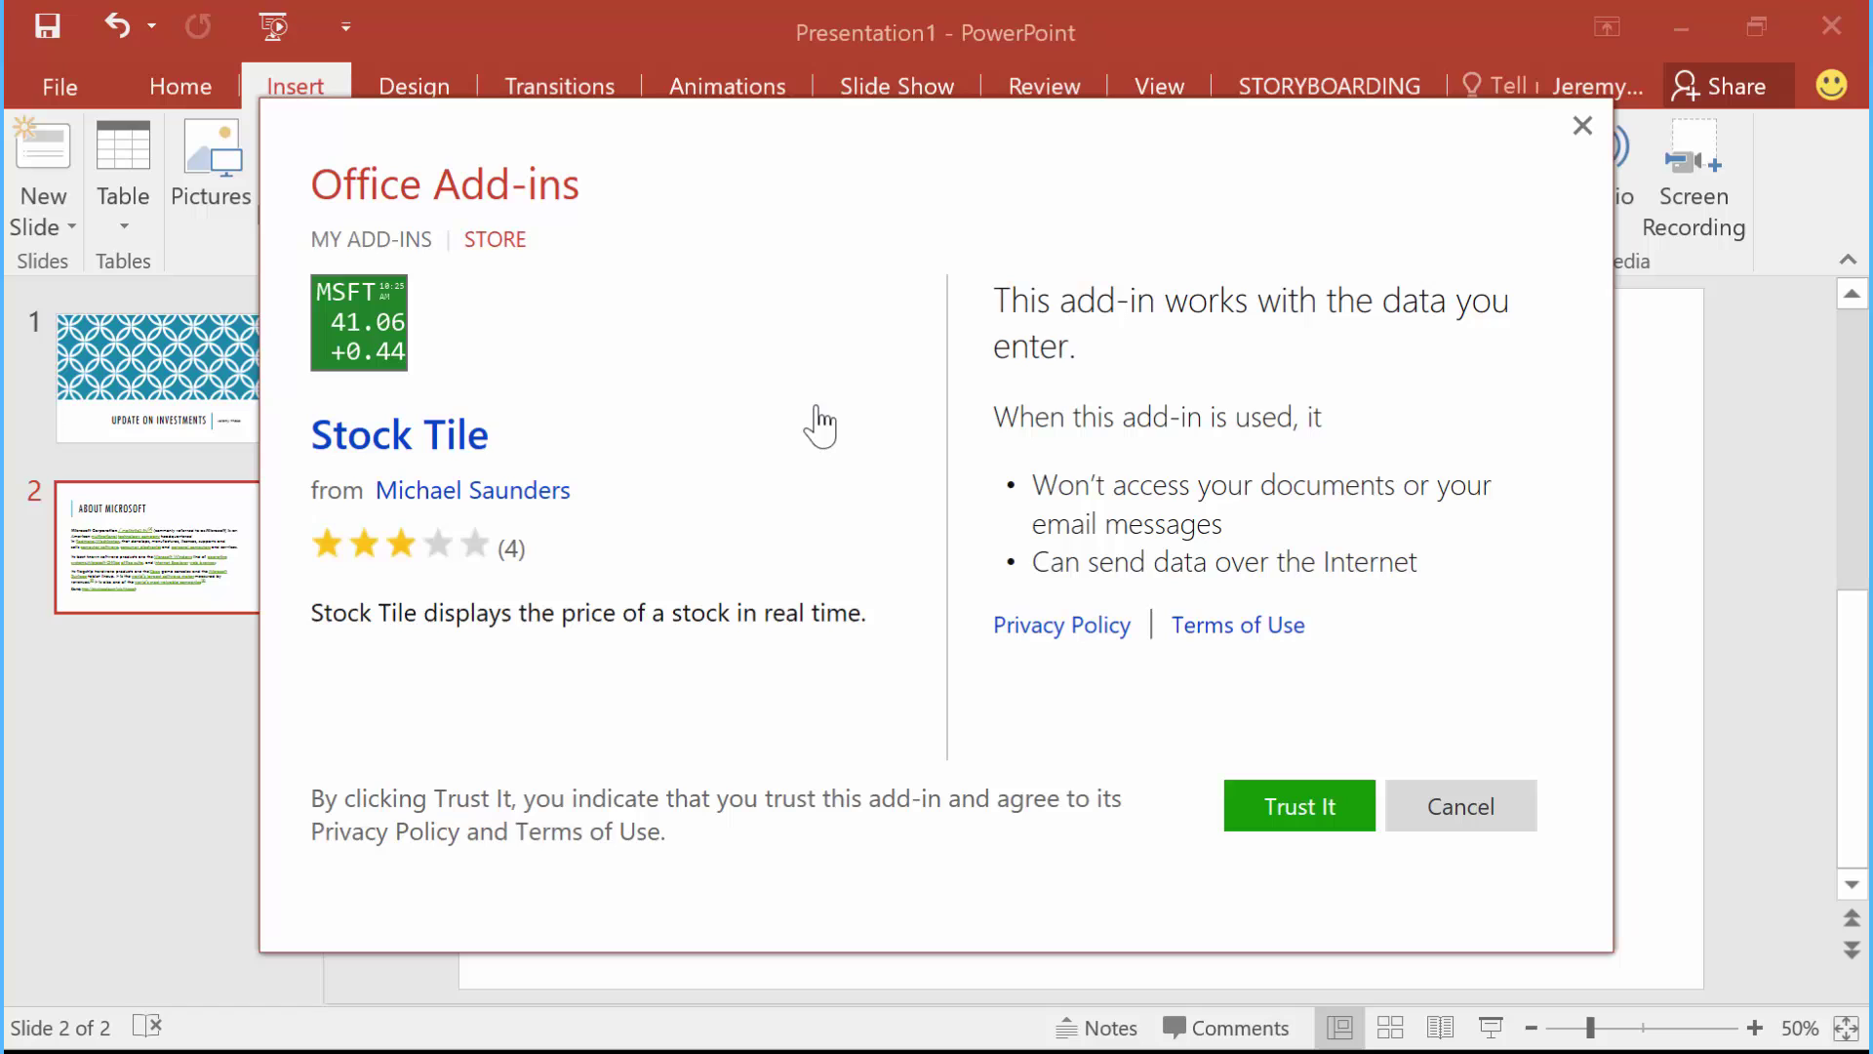
left_click(1334, 818)
left_click(1310, 806)
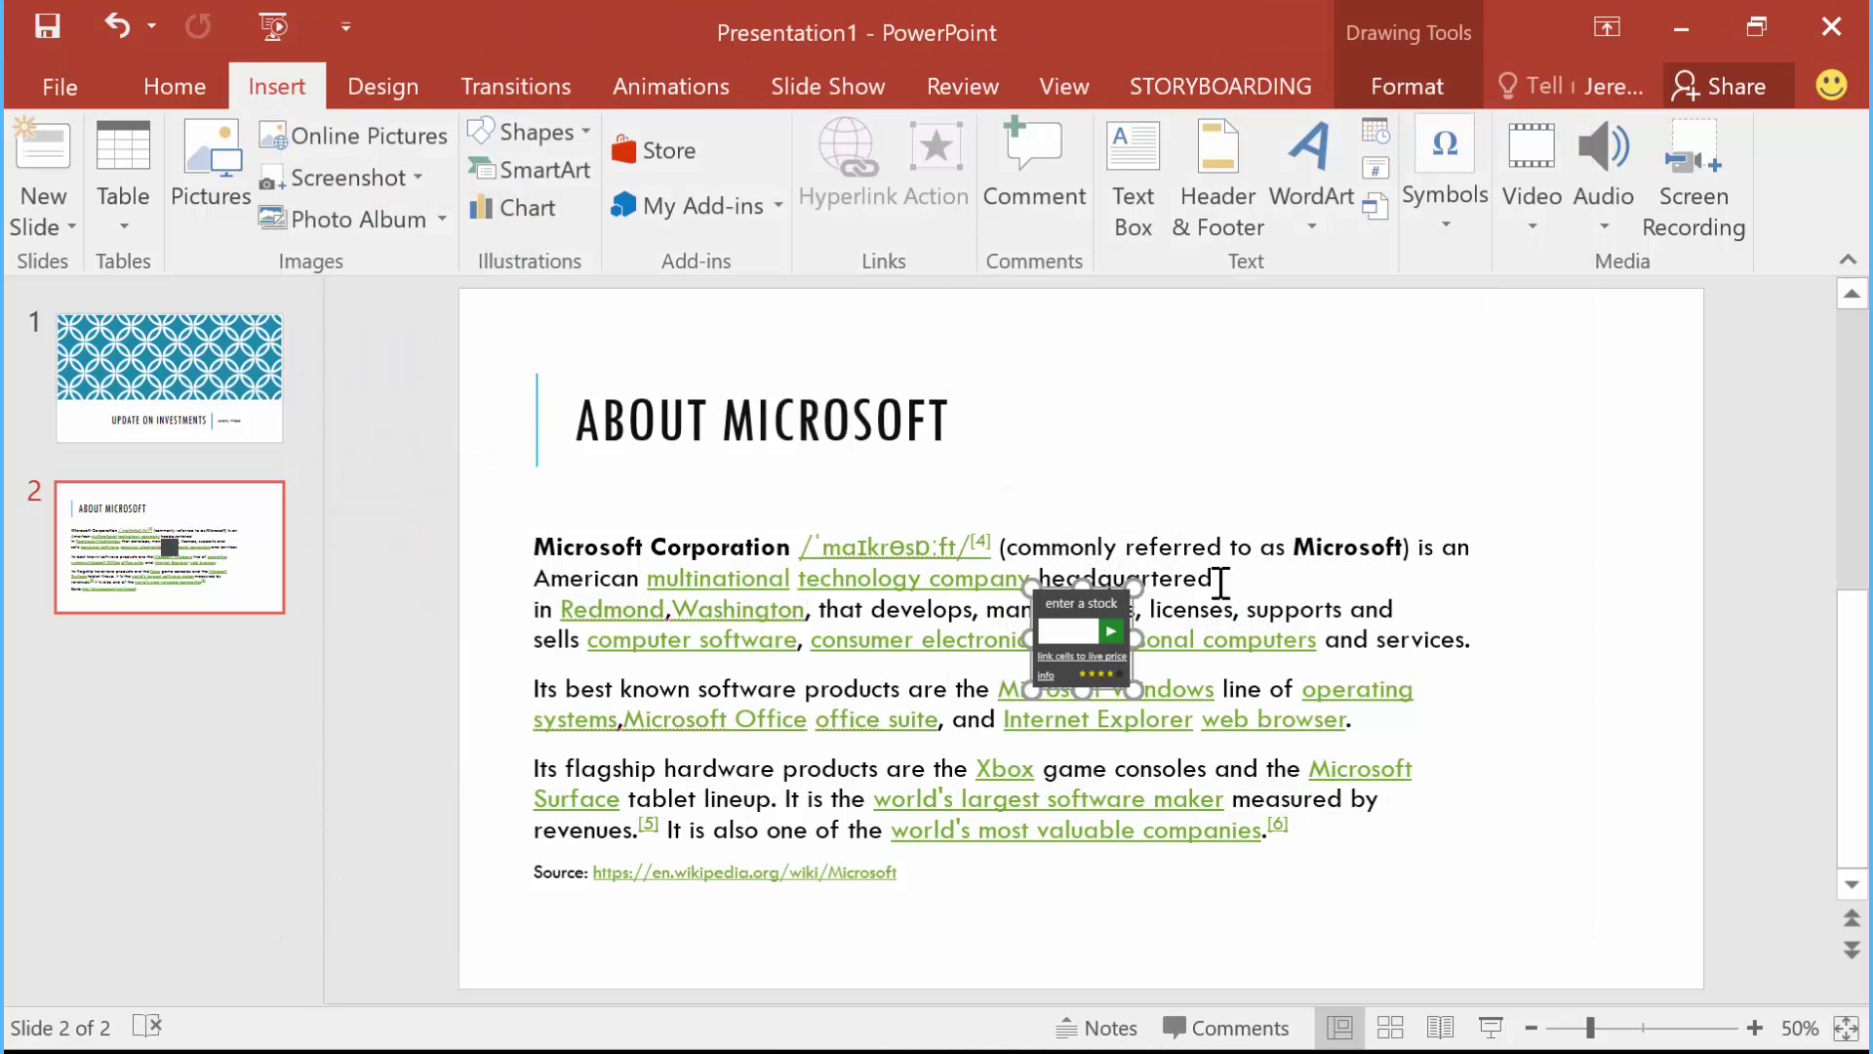
Step: Move the stock add-in to the slide's top right and enter MSFT to show its quote
mouse_move(1107, 605)
left_mouse_down()
mouse_move(1229, 383)
mouse_move(1391, 336)
left_mouse_up()
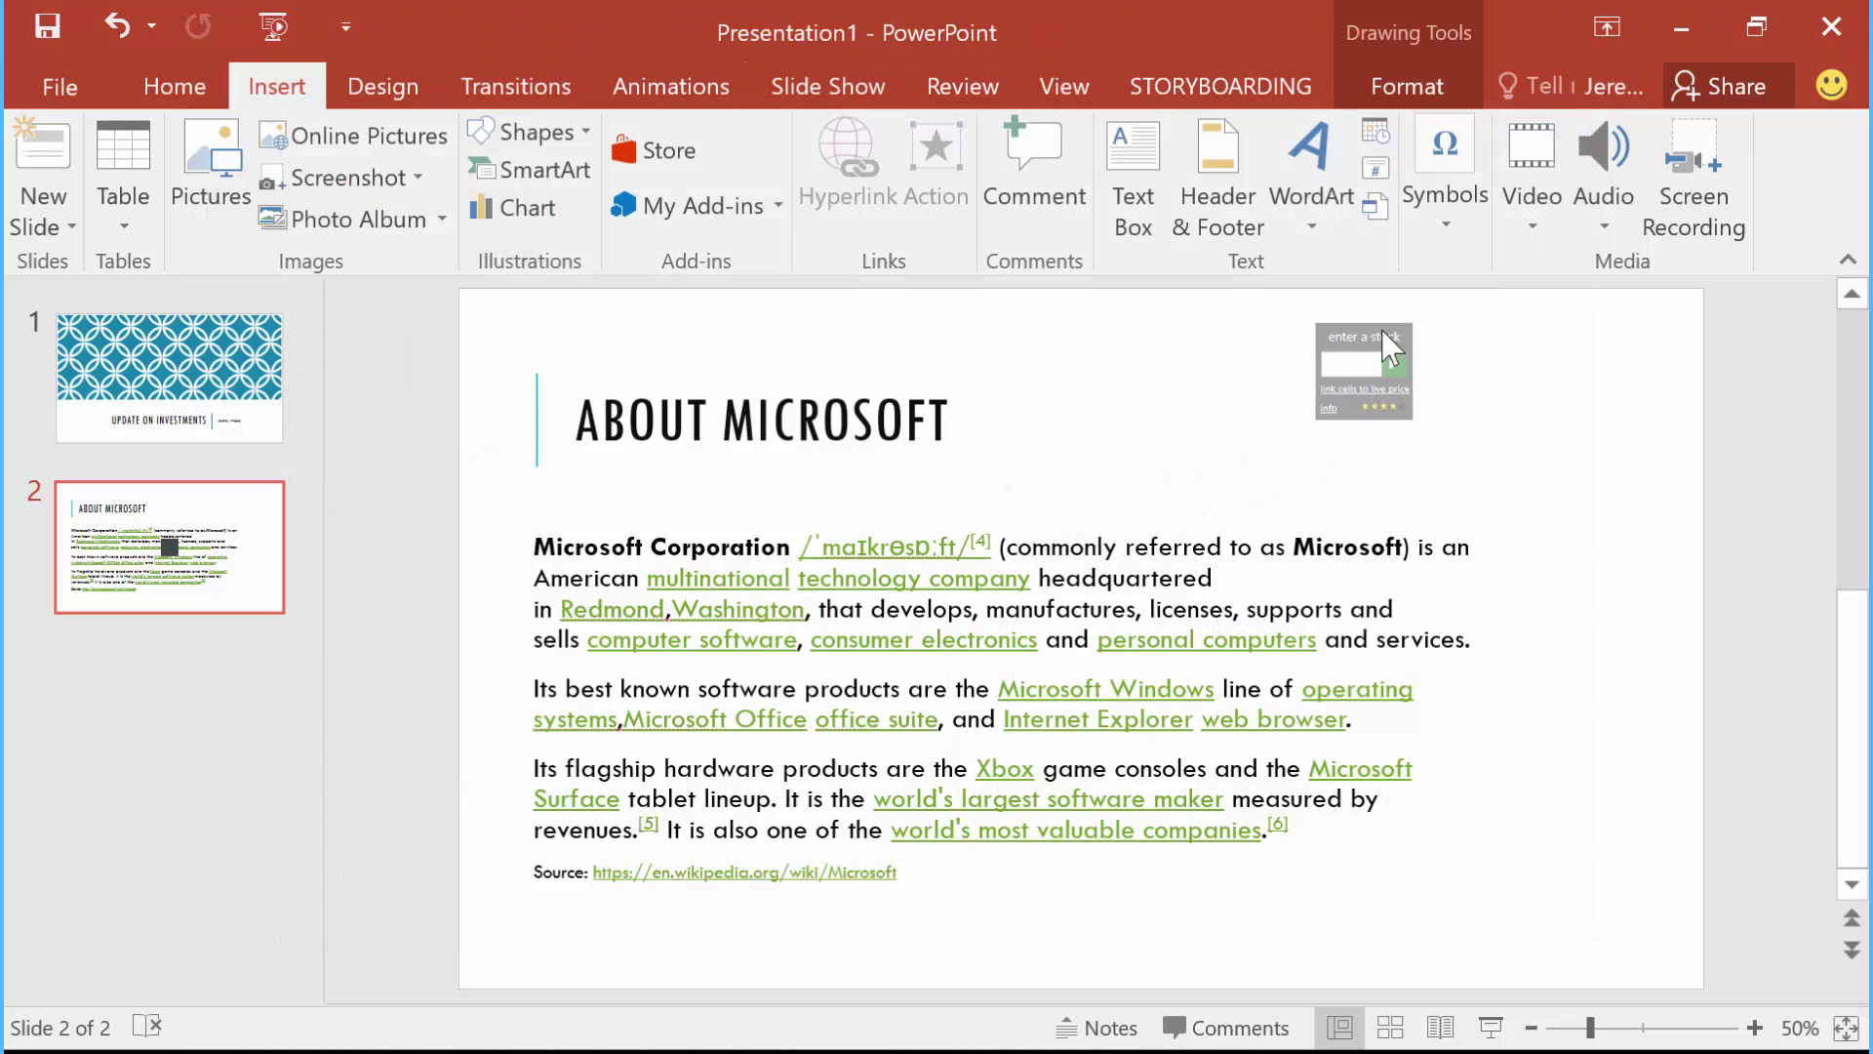
left_click(1354, 363)
type("MSFT")
key("Return")
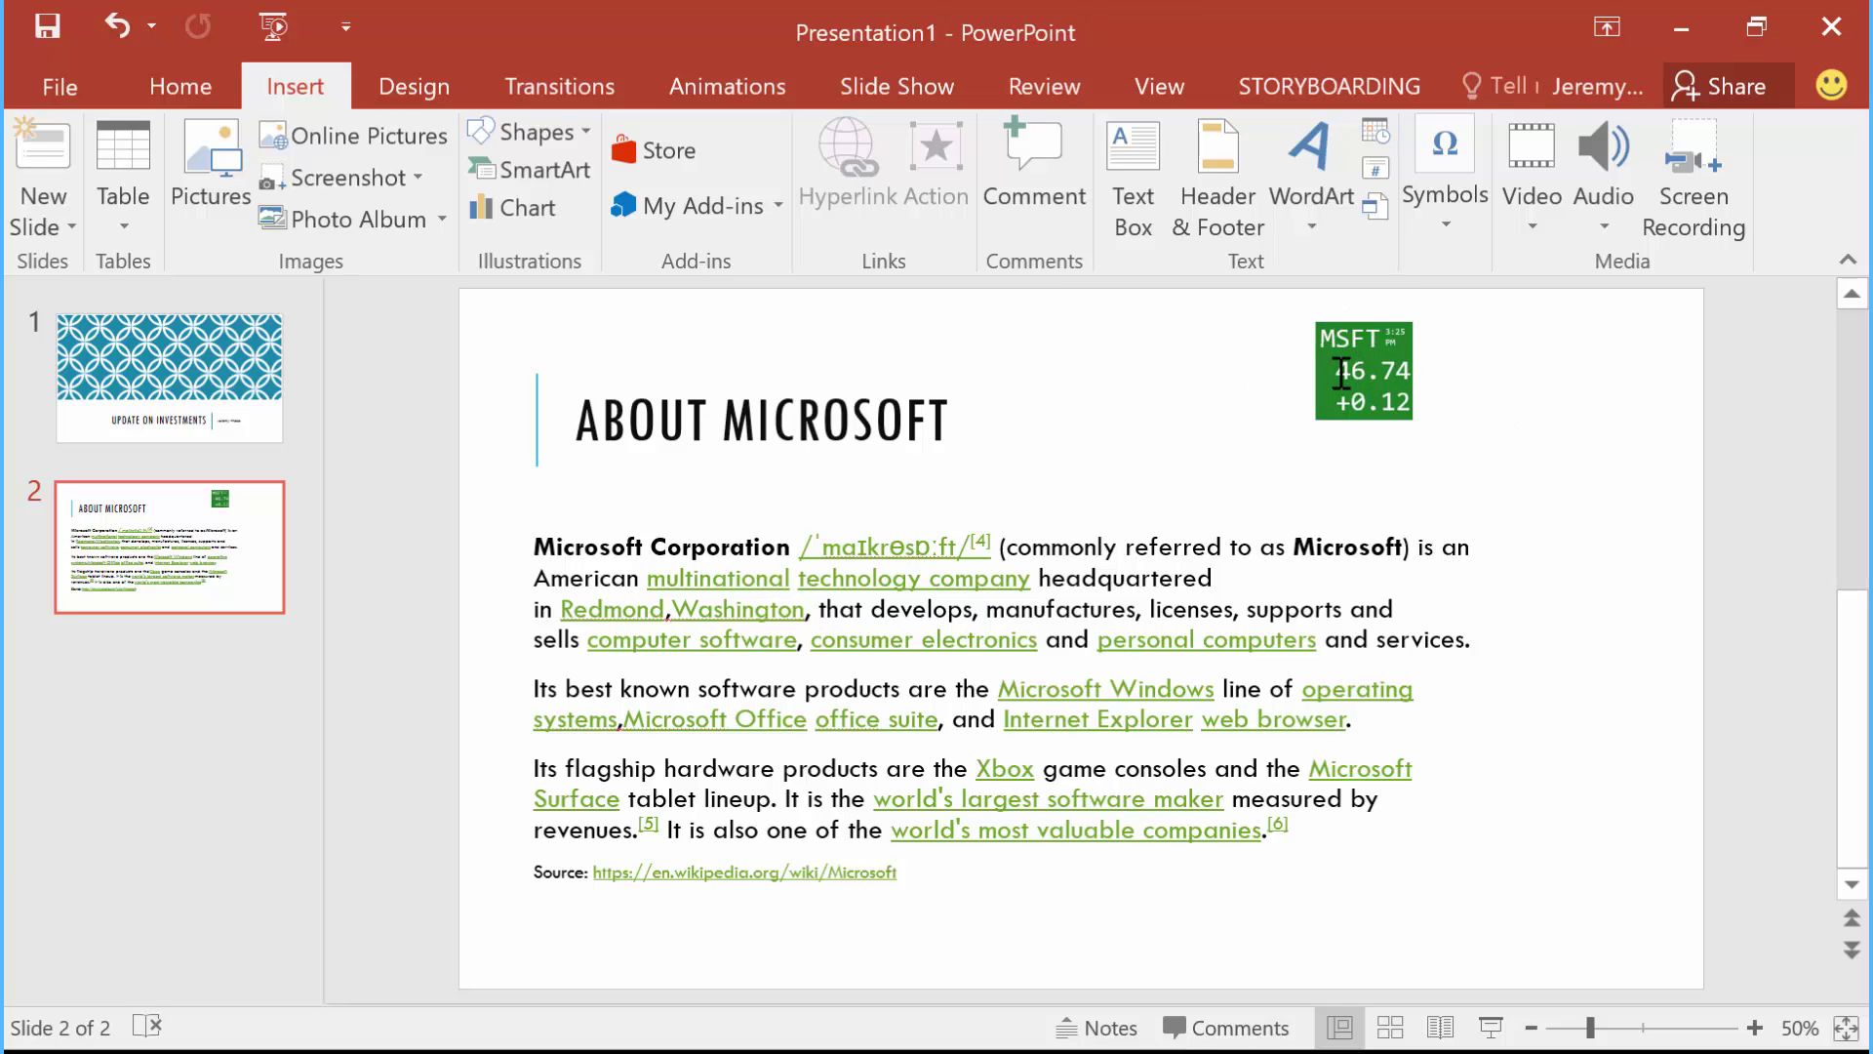
Step: Shift the MSFT tile toward the right edge and enlarge it into the top-right corner
left_click(1382, 430)
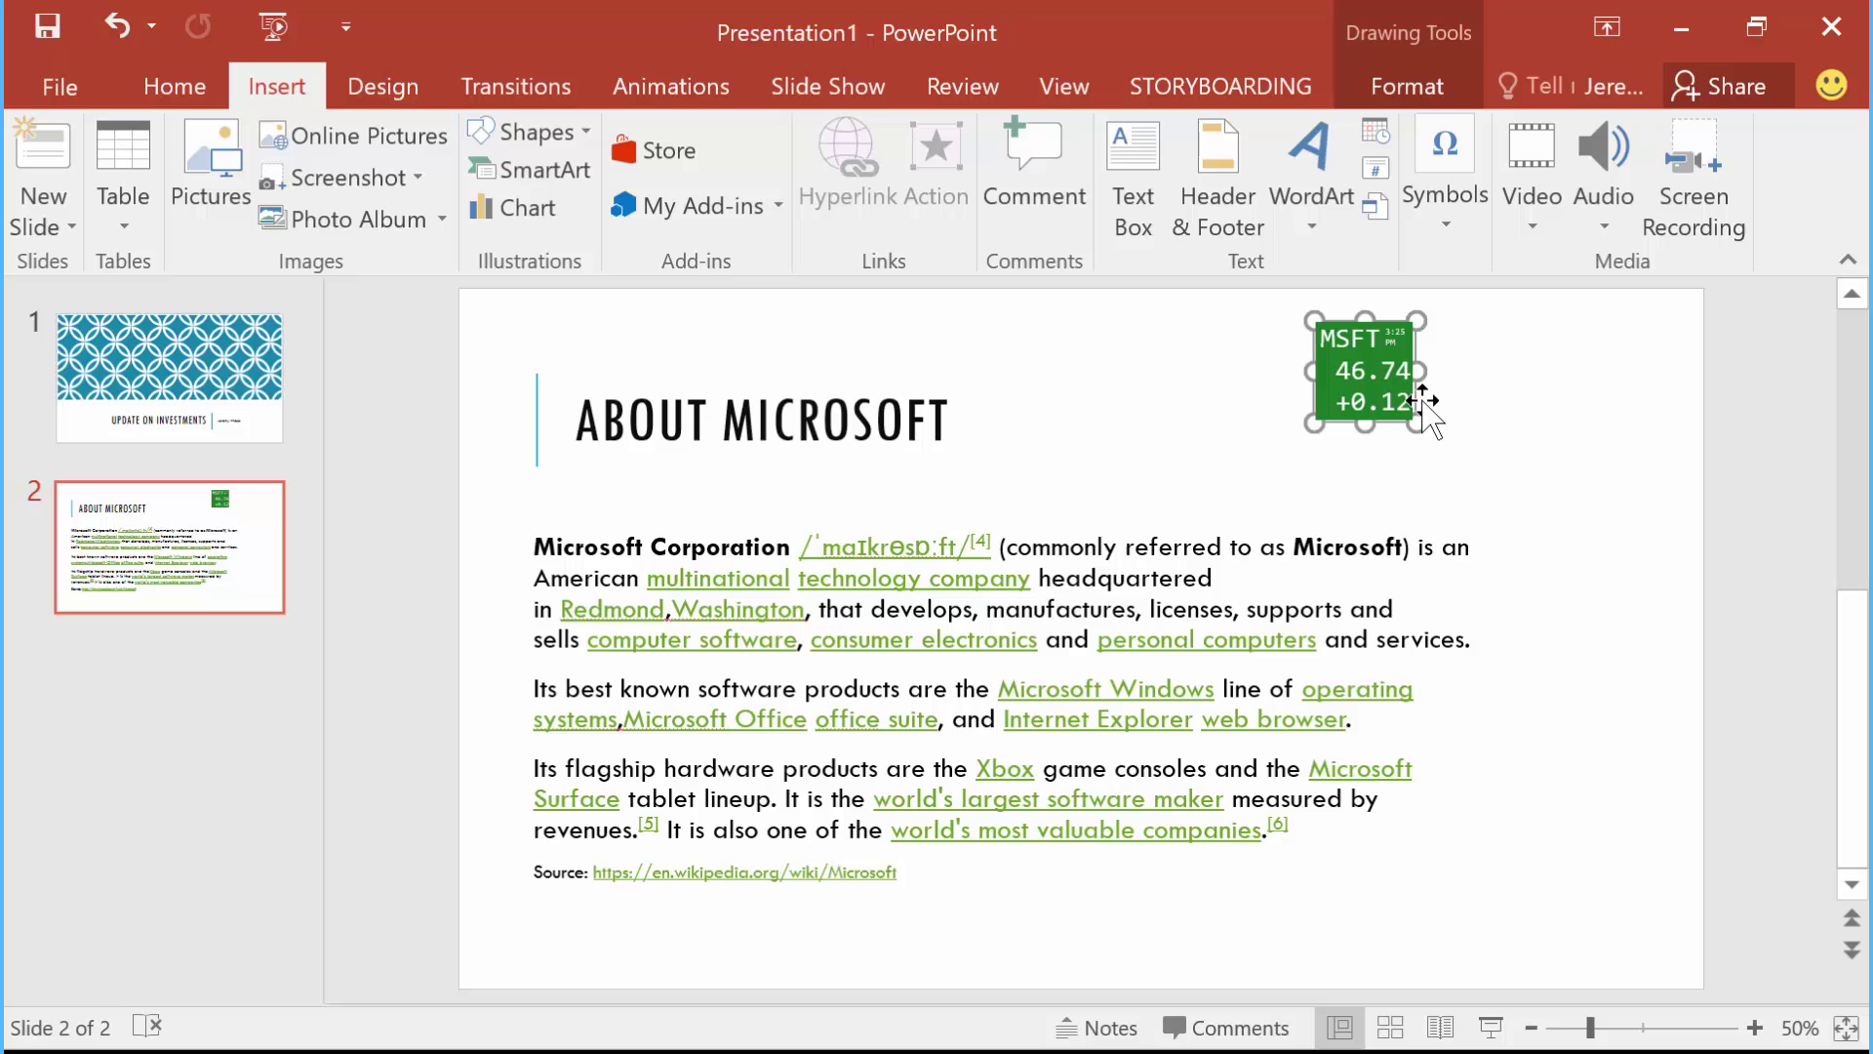
left_click_drag(1425, 397, 1578, 466)
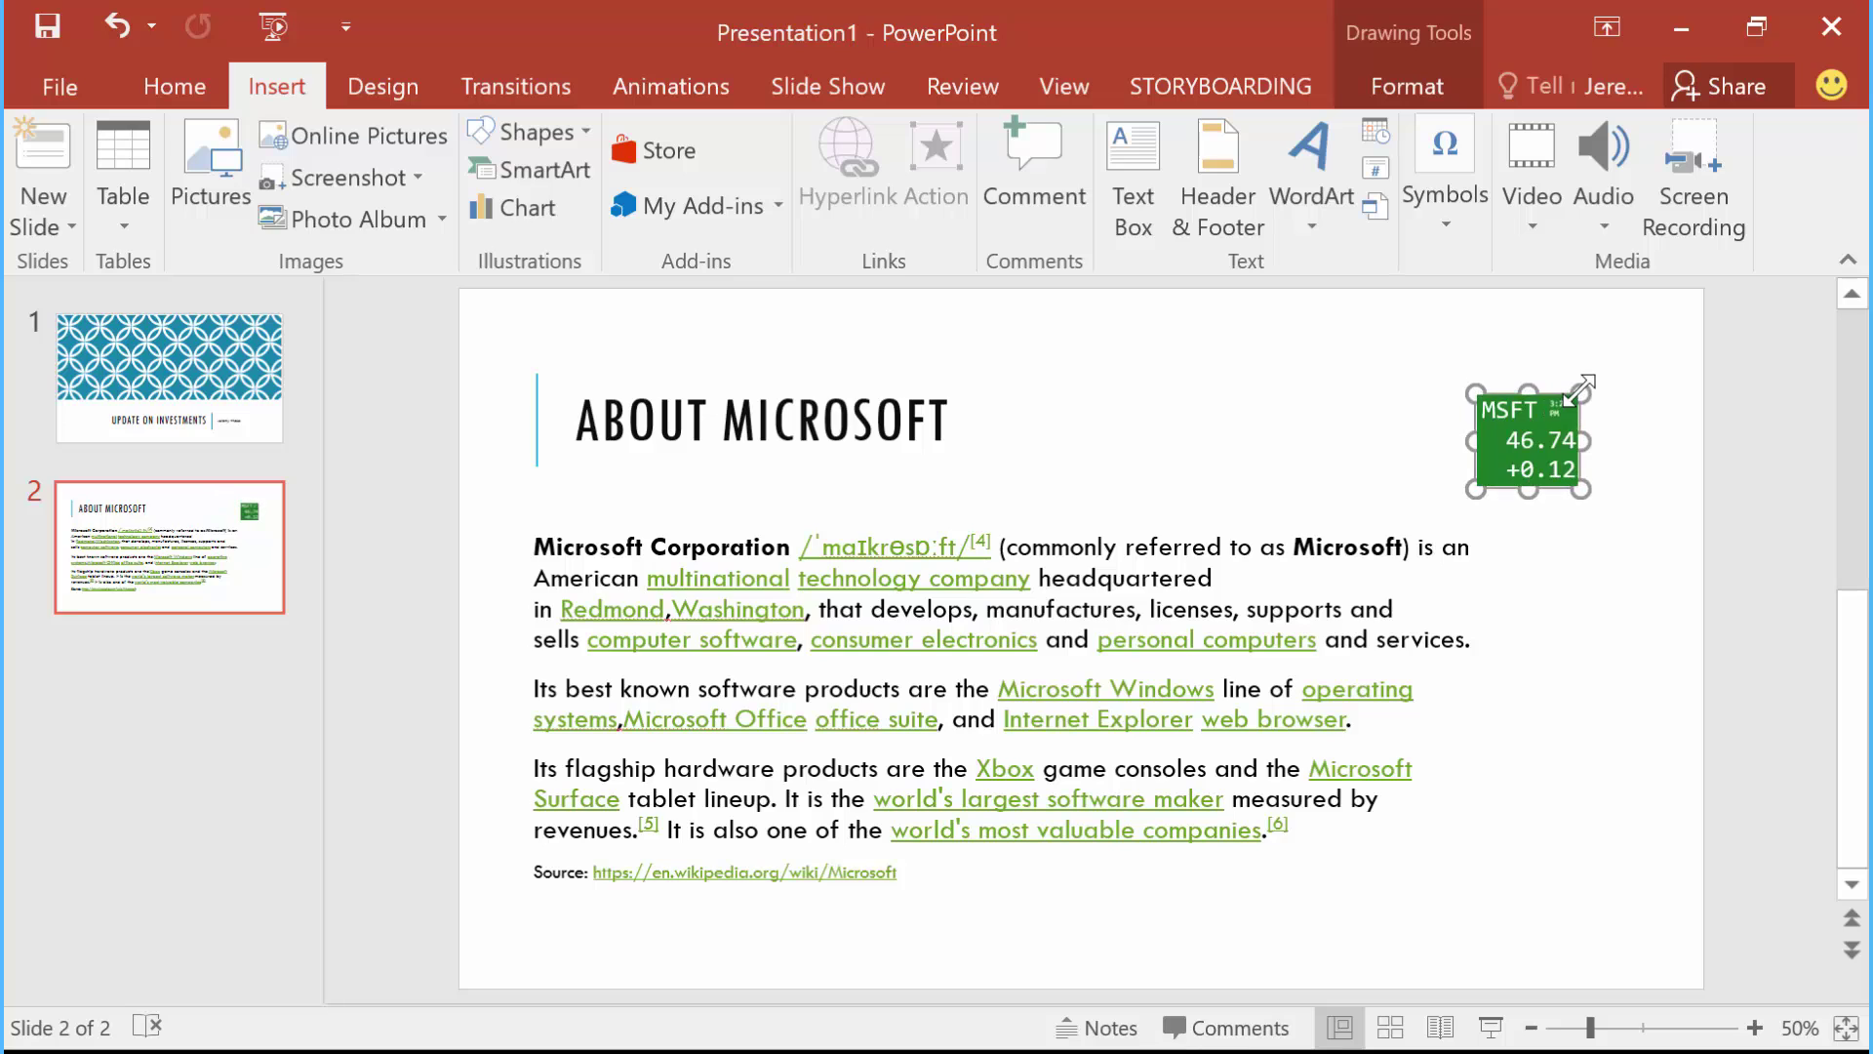
left_click_drag(1618, 335, 1676, 306)
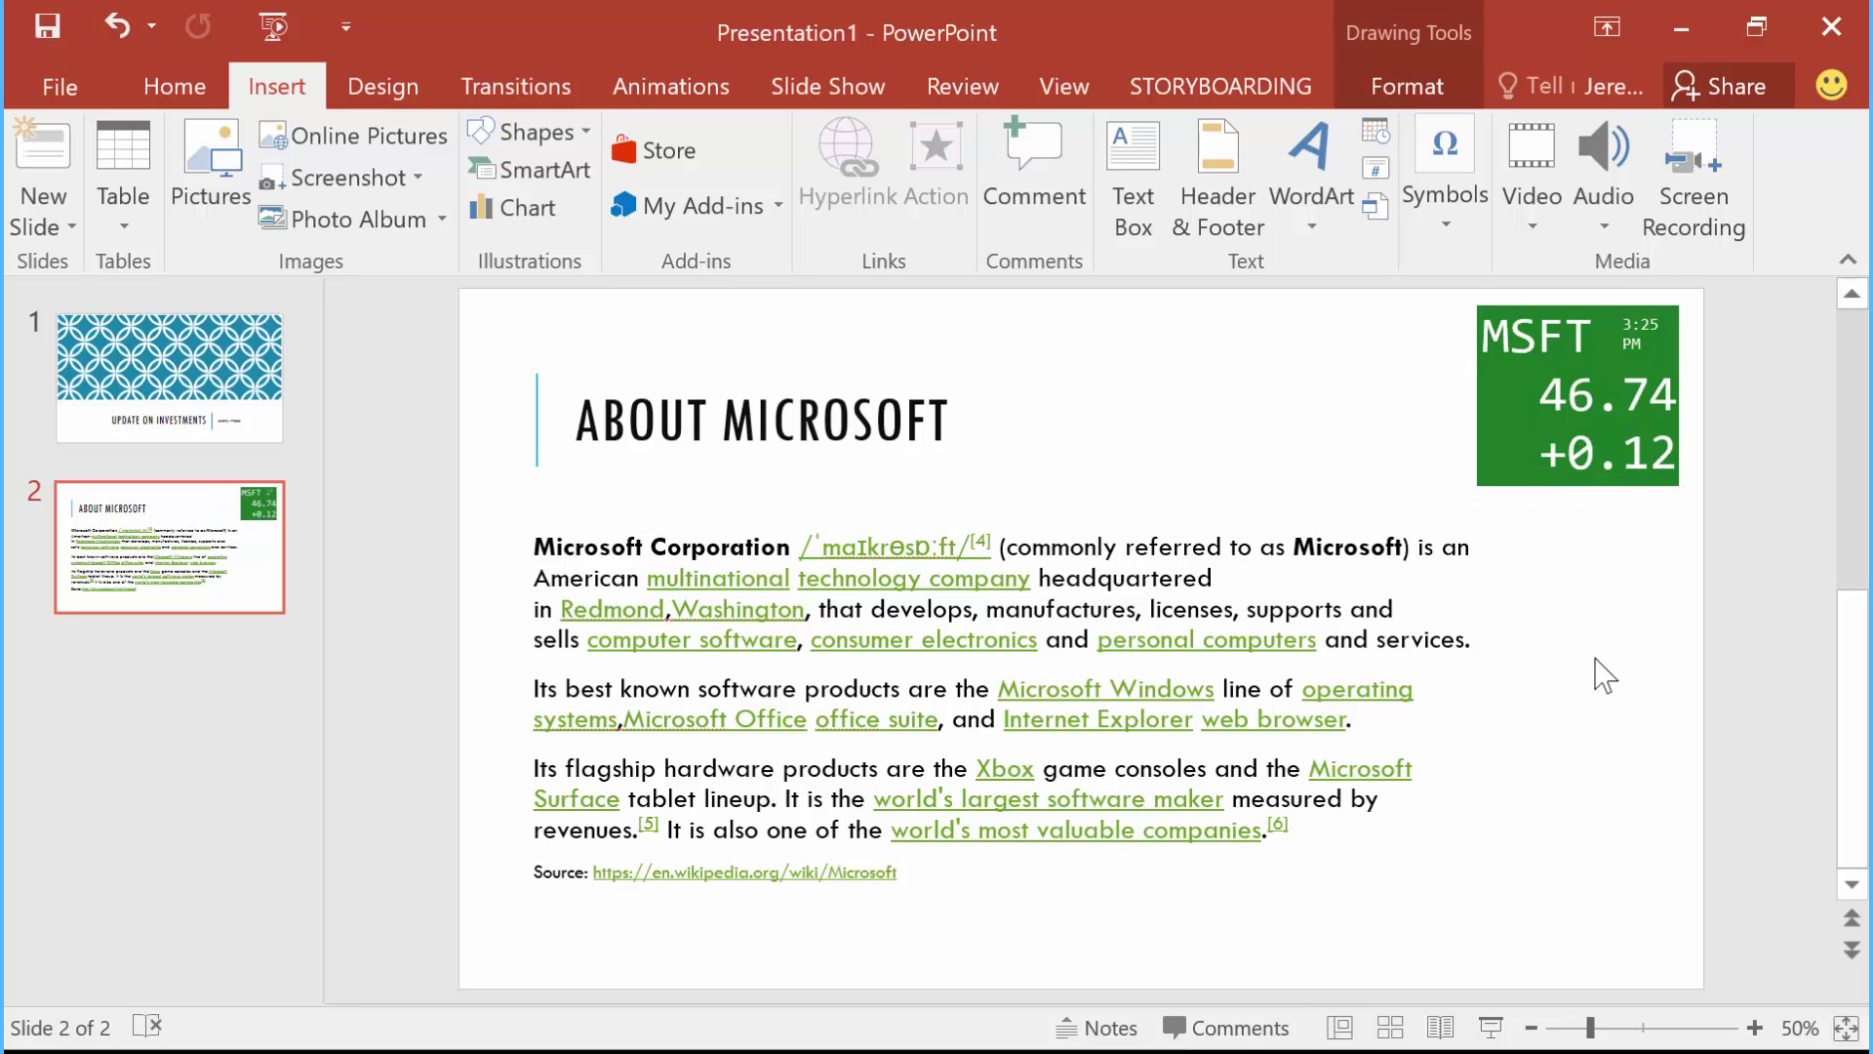
left_click(1572, 693)
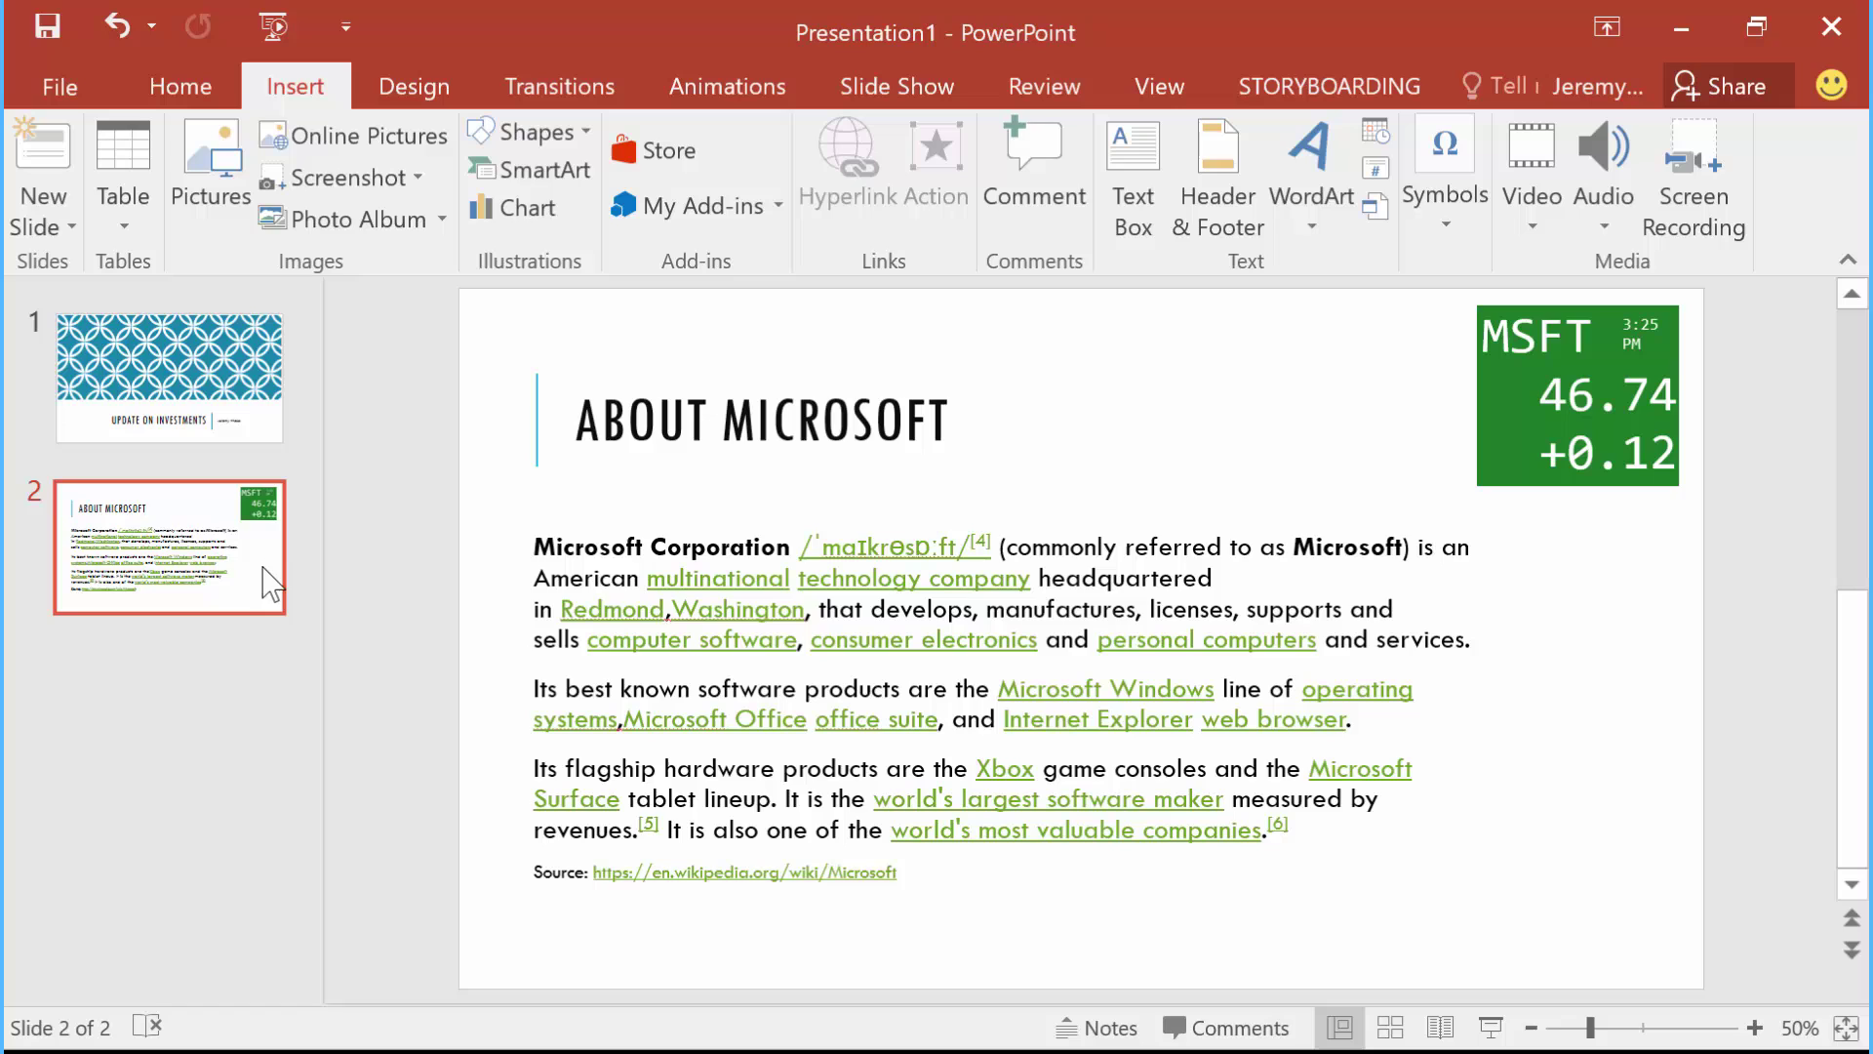
Step: Insert another Stock Tile under the MSFT tile, widen it to match, and enter GOOG
left_click(779, 206)
left_click(761, 304)
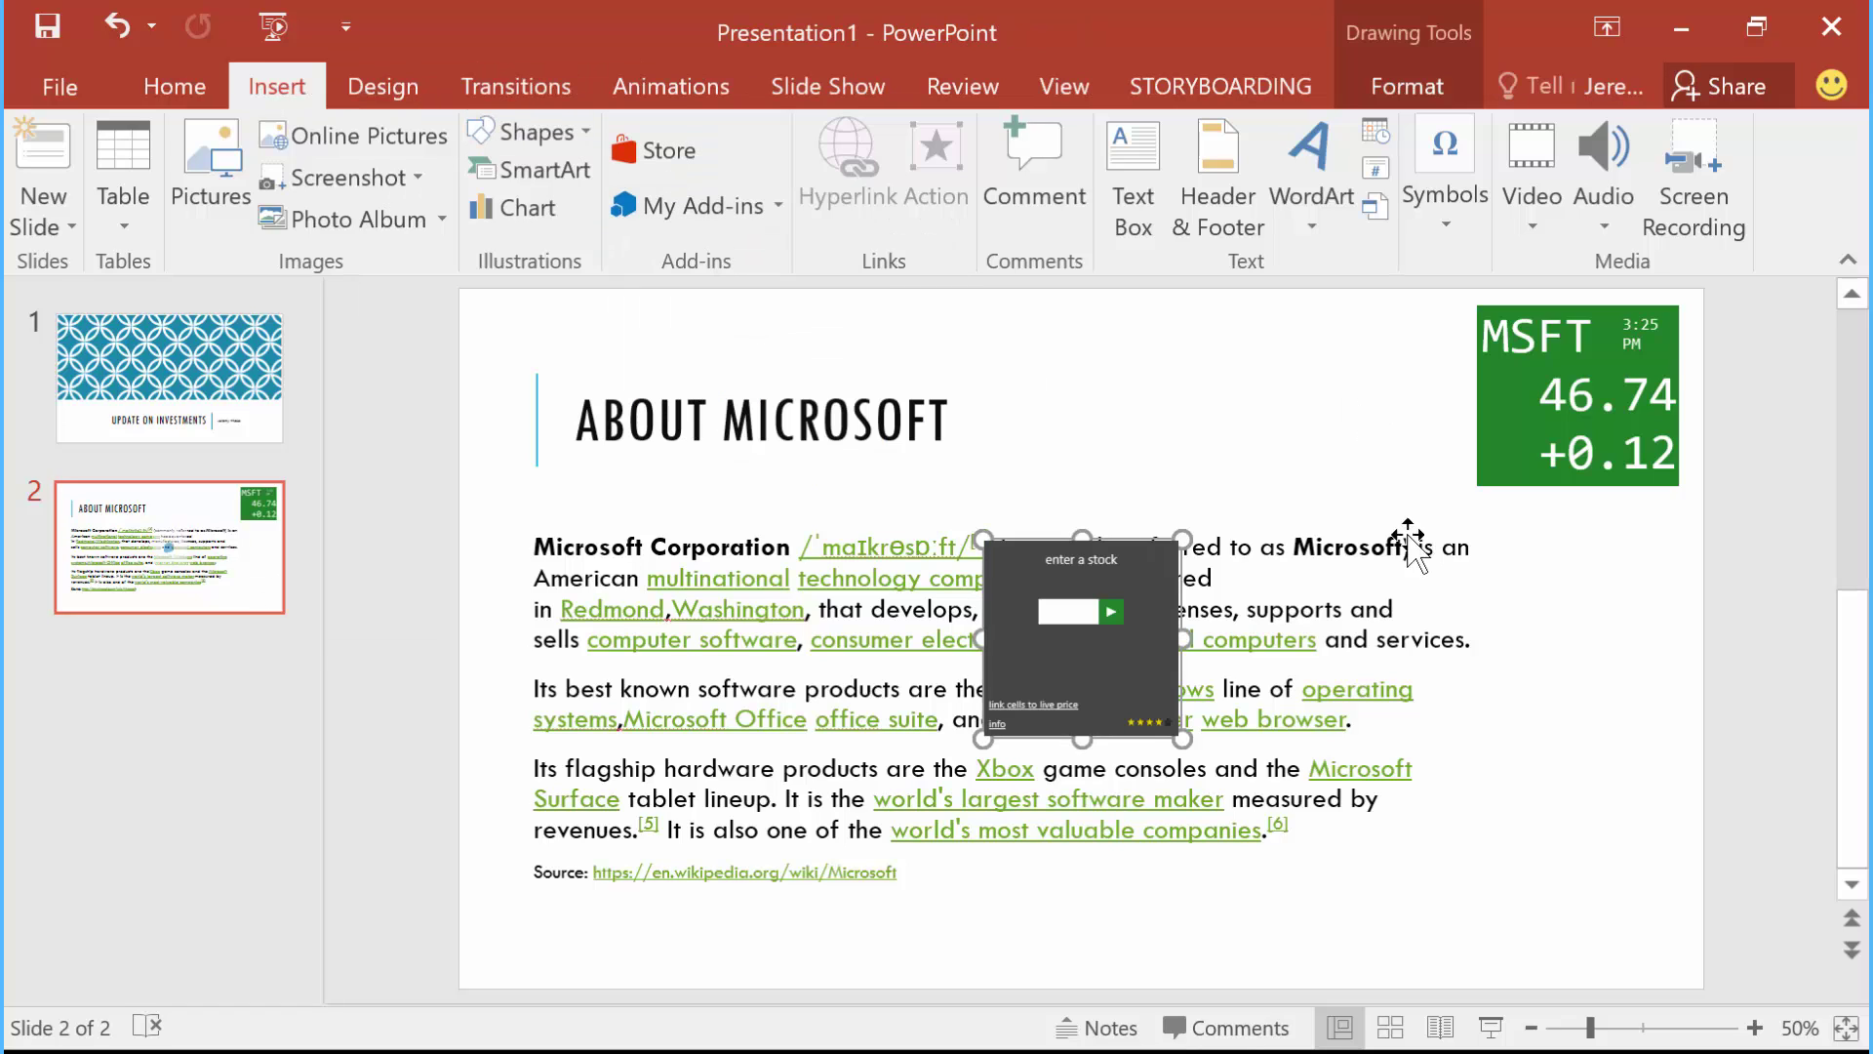
left_click_drag(1091, 535, 1621, 487)
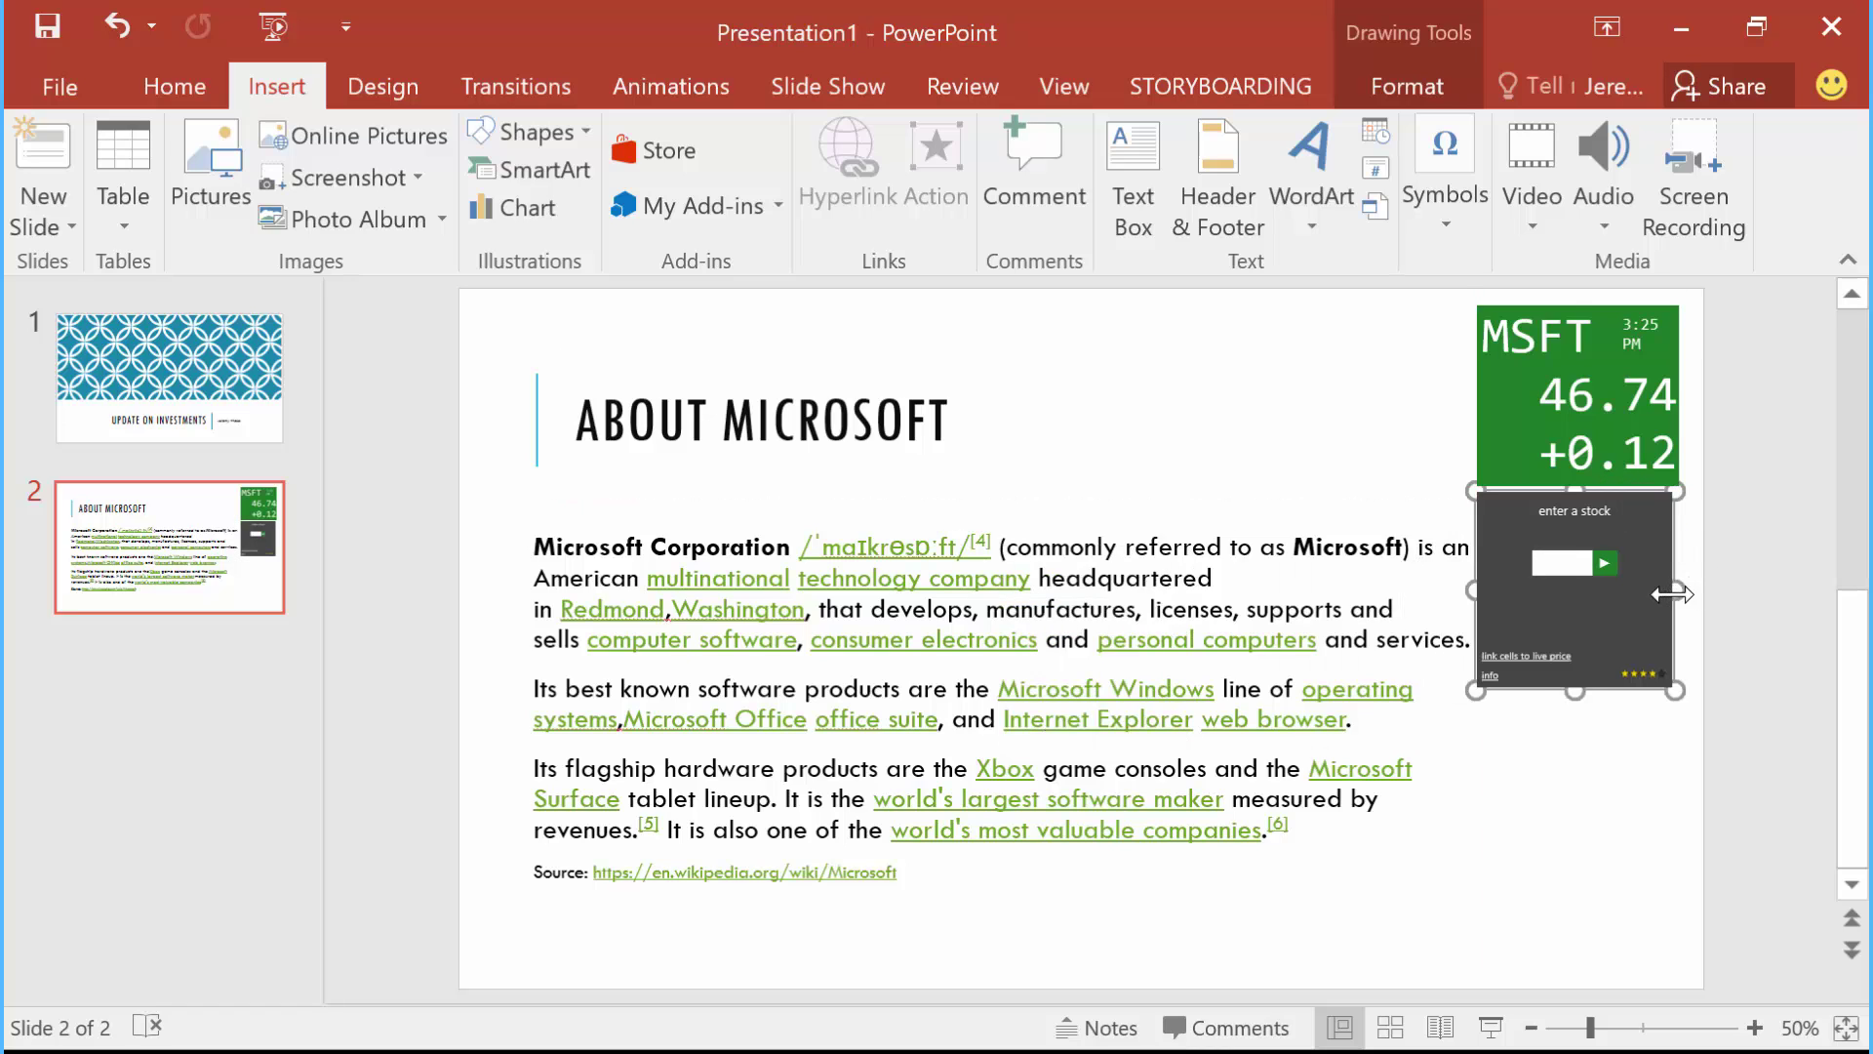
left_click_drag(1677, 589, 1683, 589)
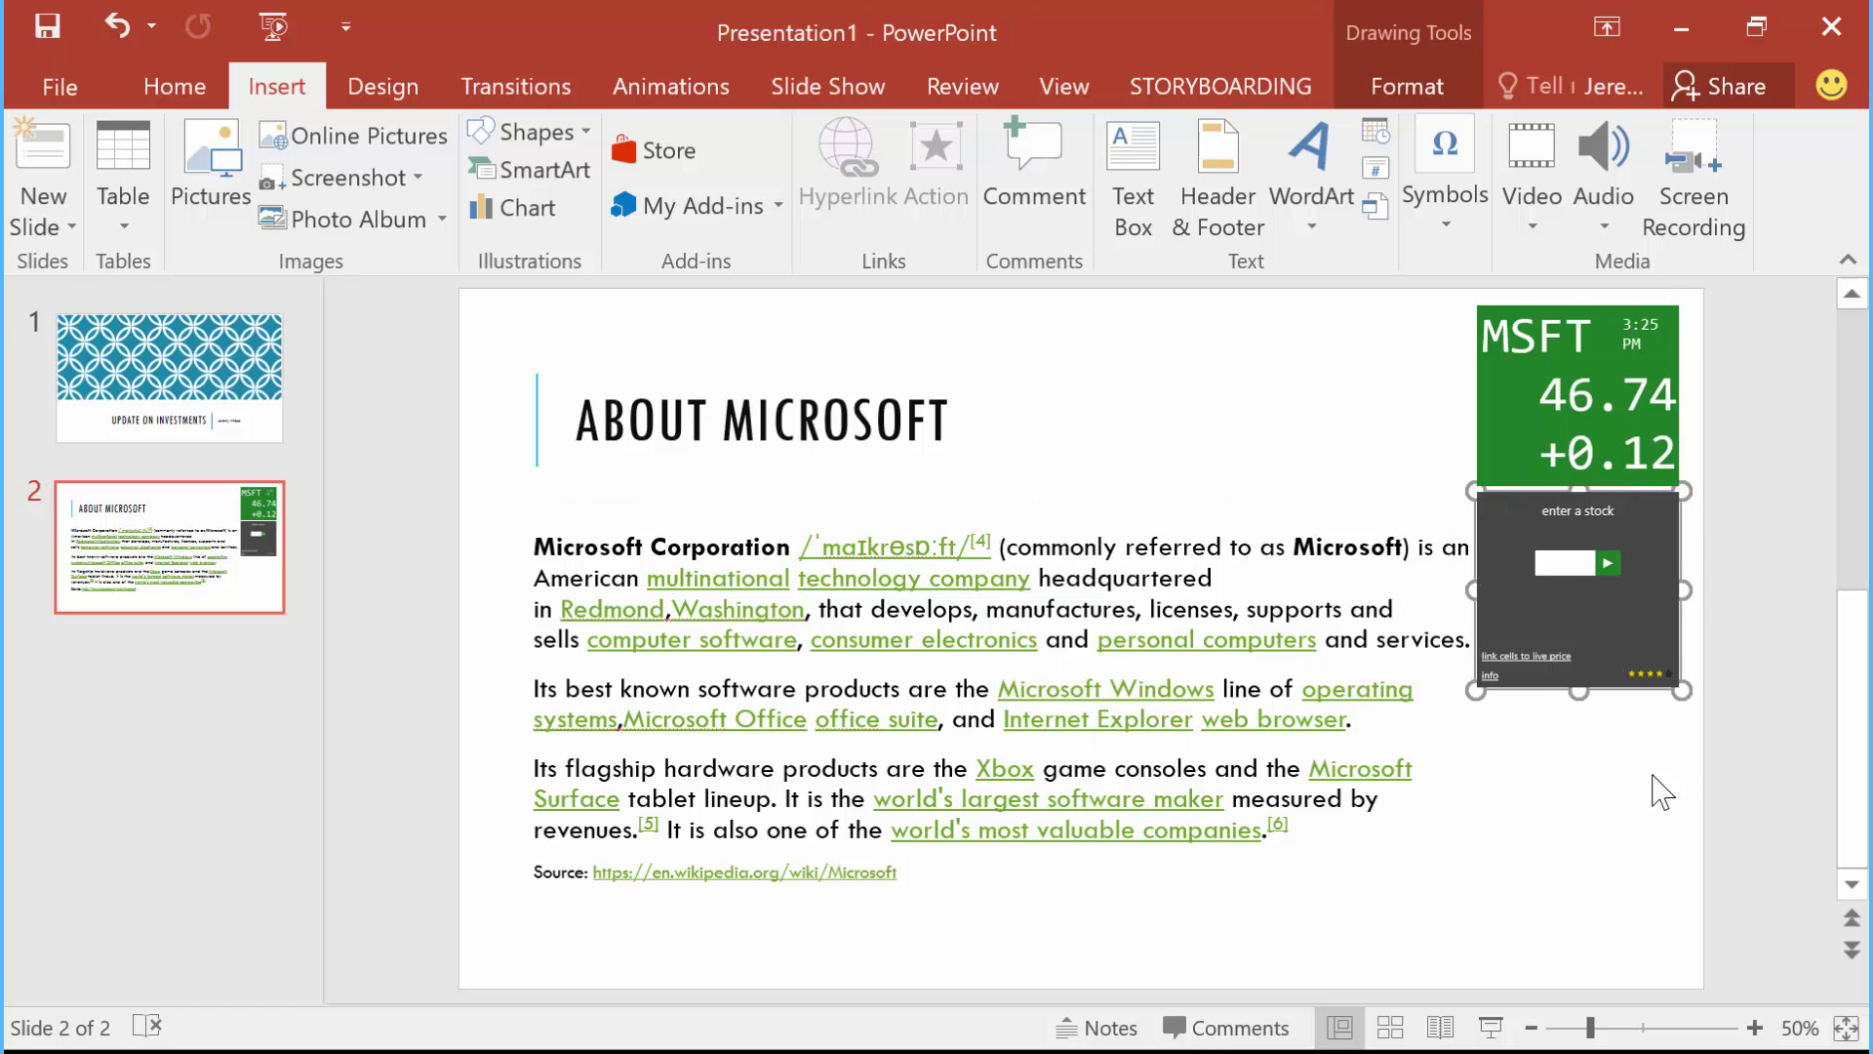
left_click(1578, 564)
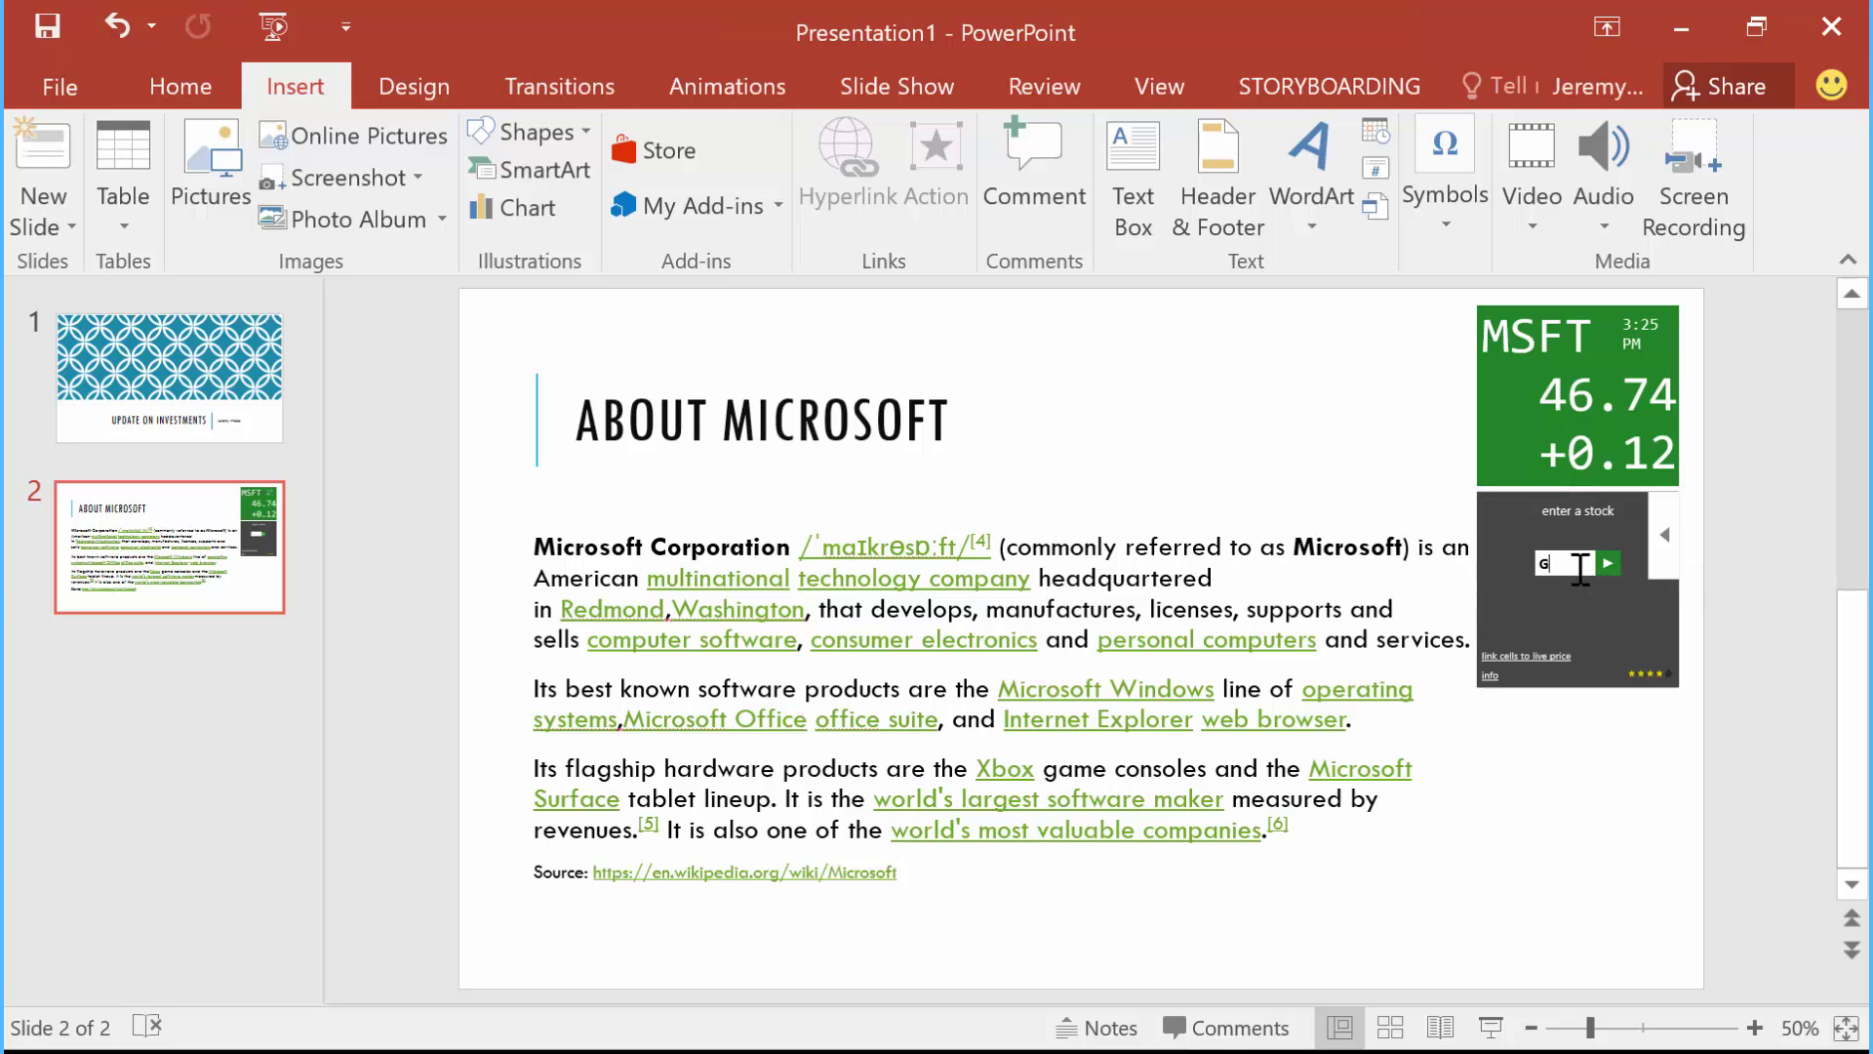
type("GOOG")
key("Return")
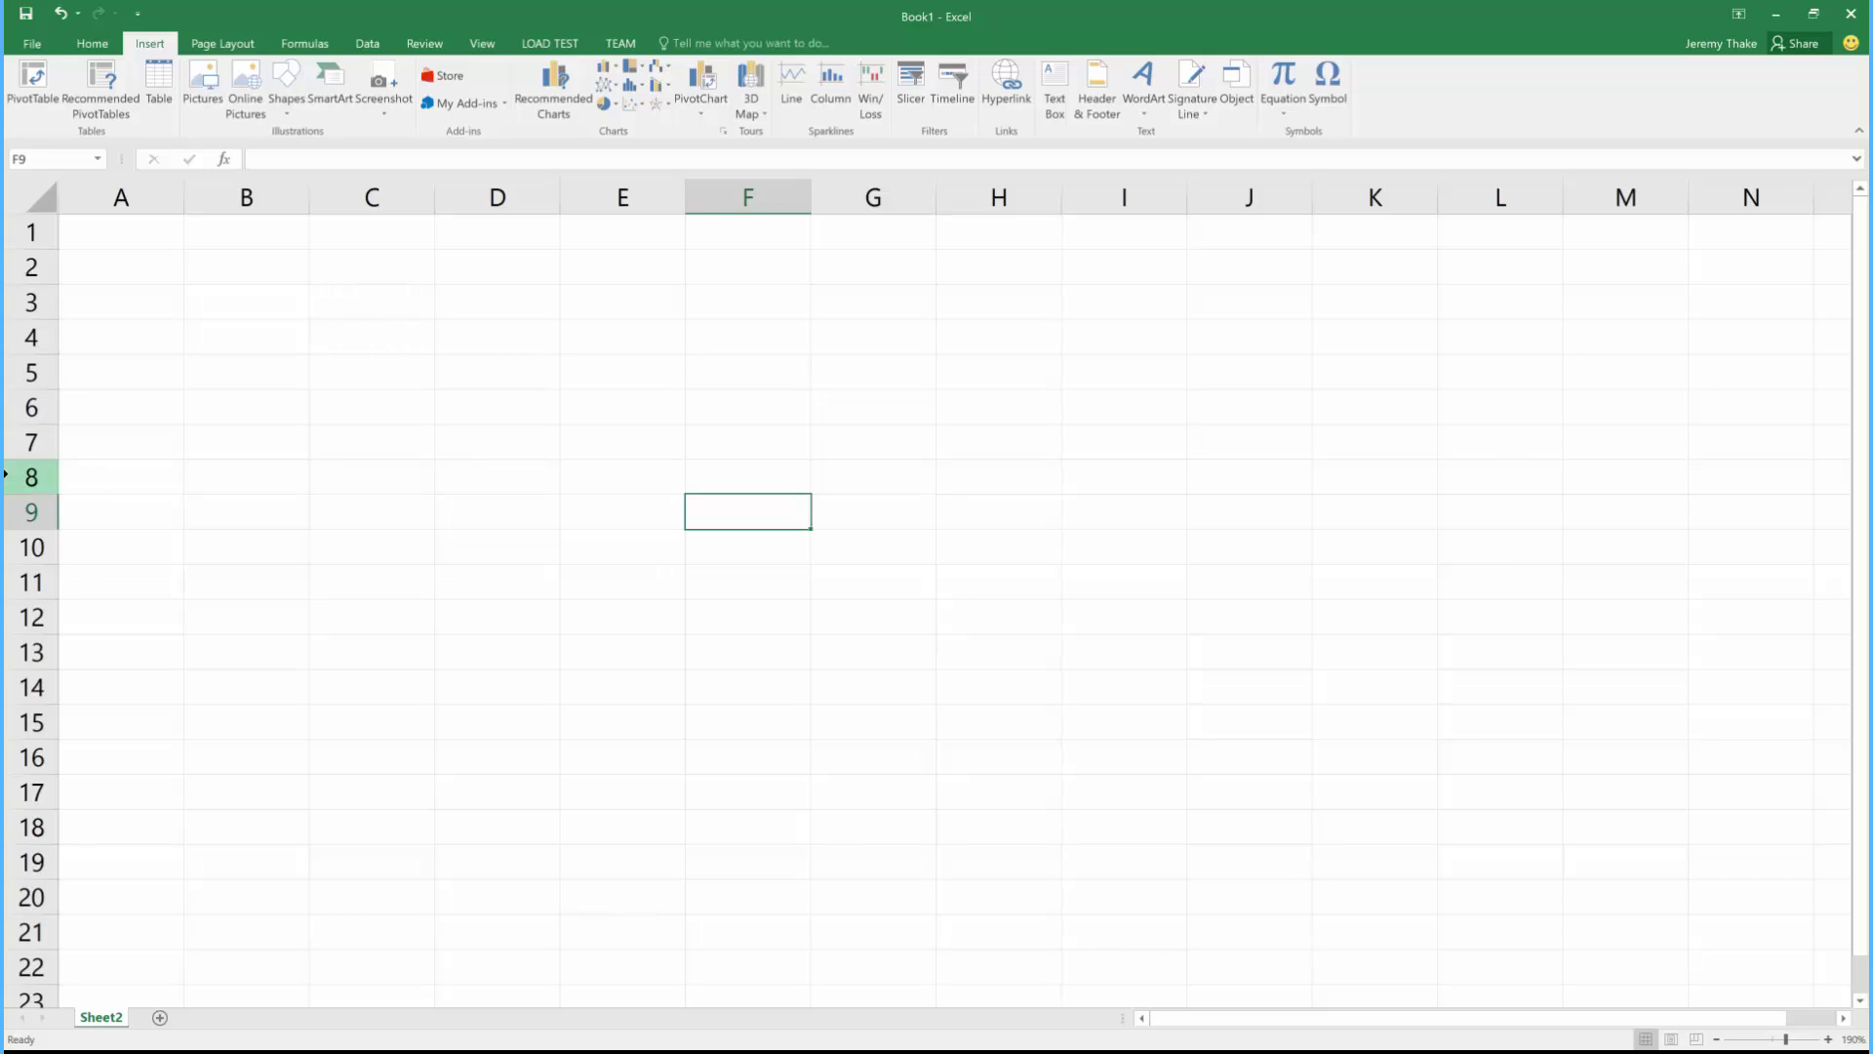
Step: Insert a Stock Tile at G2, enter MSFT (46.74, +0.12), and move it over columns J–L
left_click(849, 265)
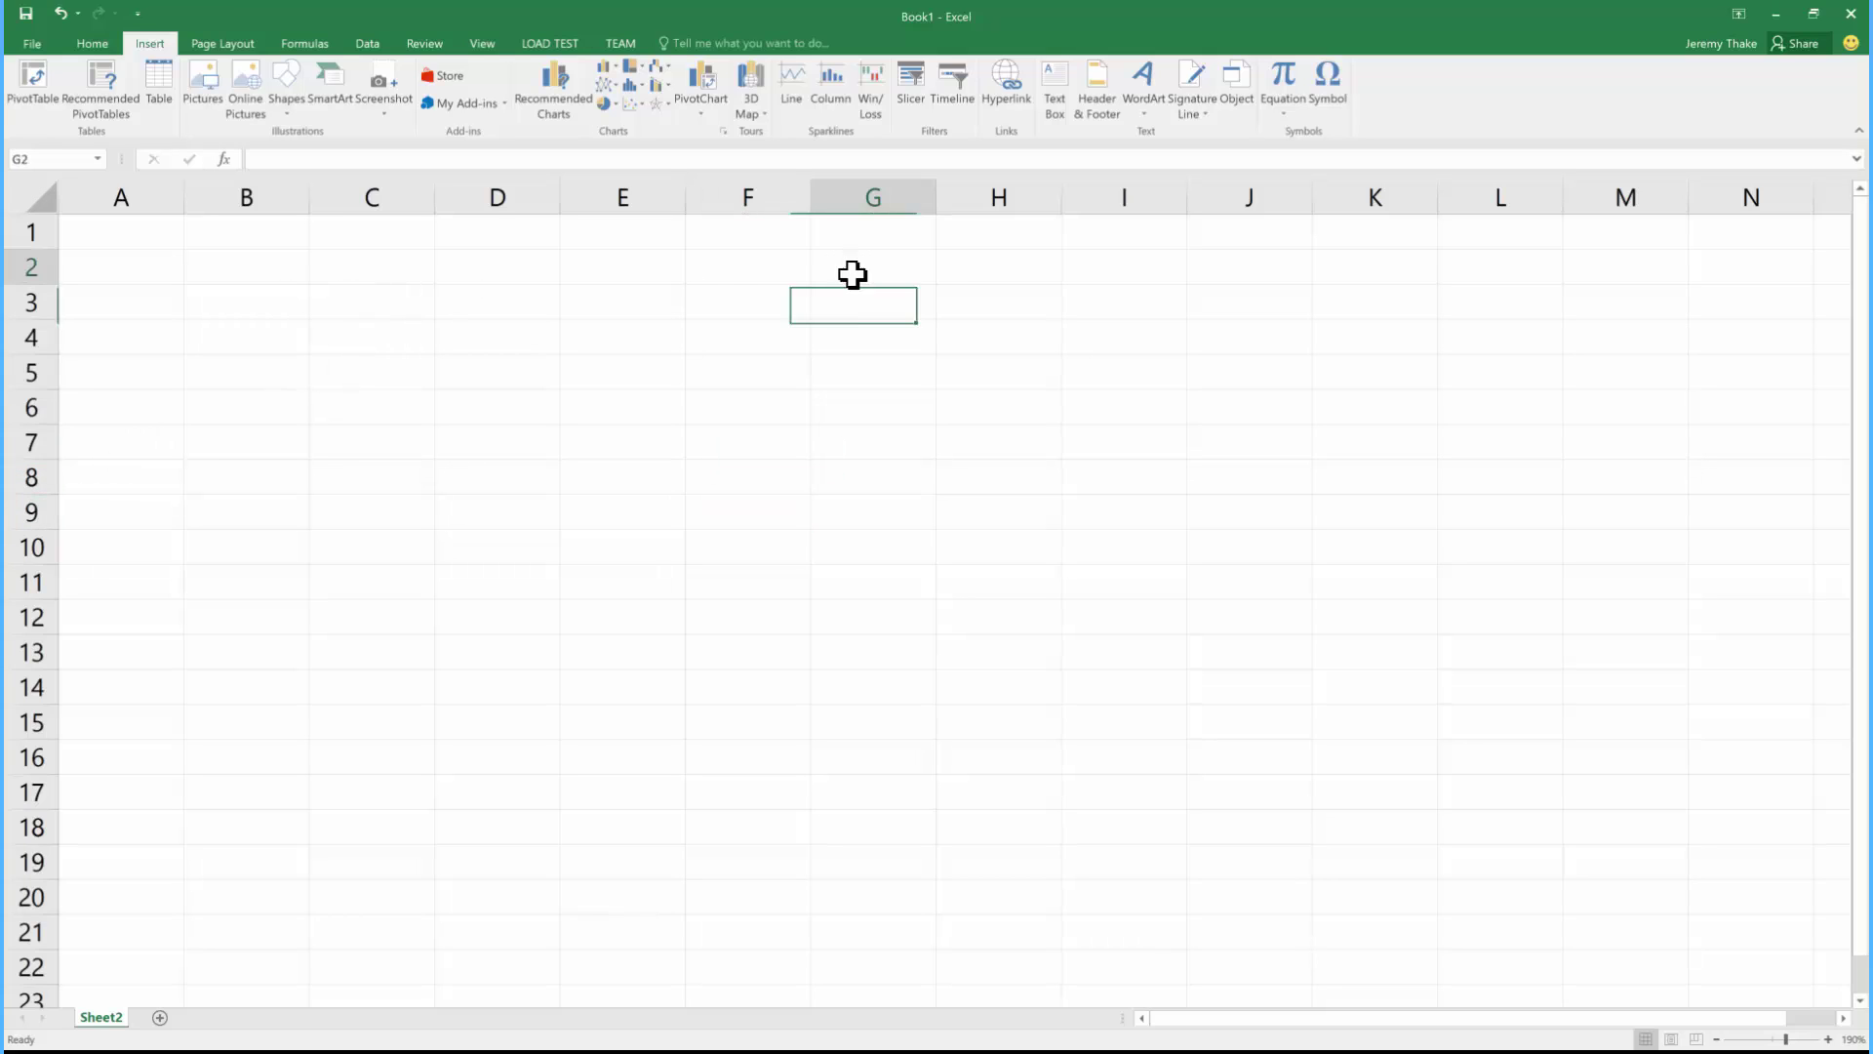
left_click(500, 104)
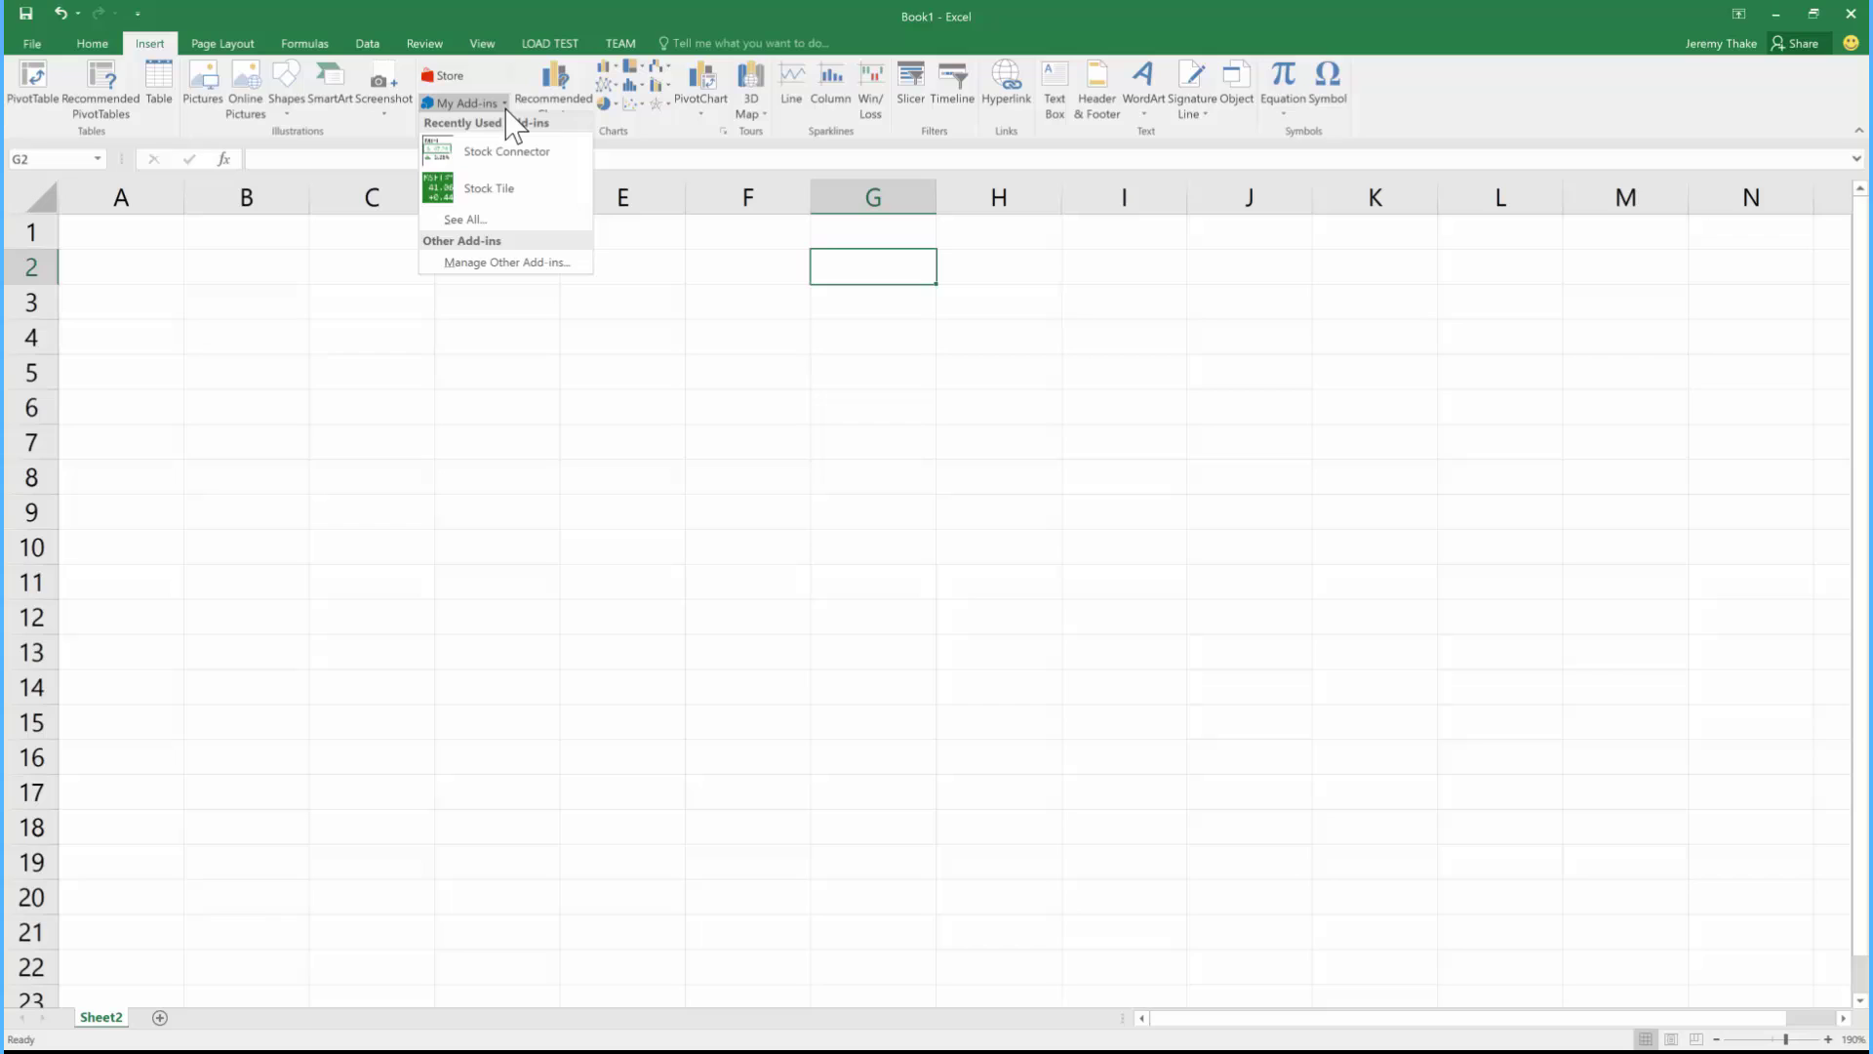
left_click(523, 198)
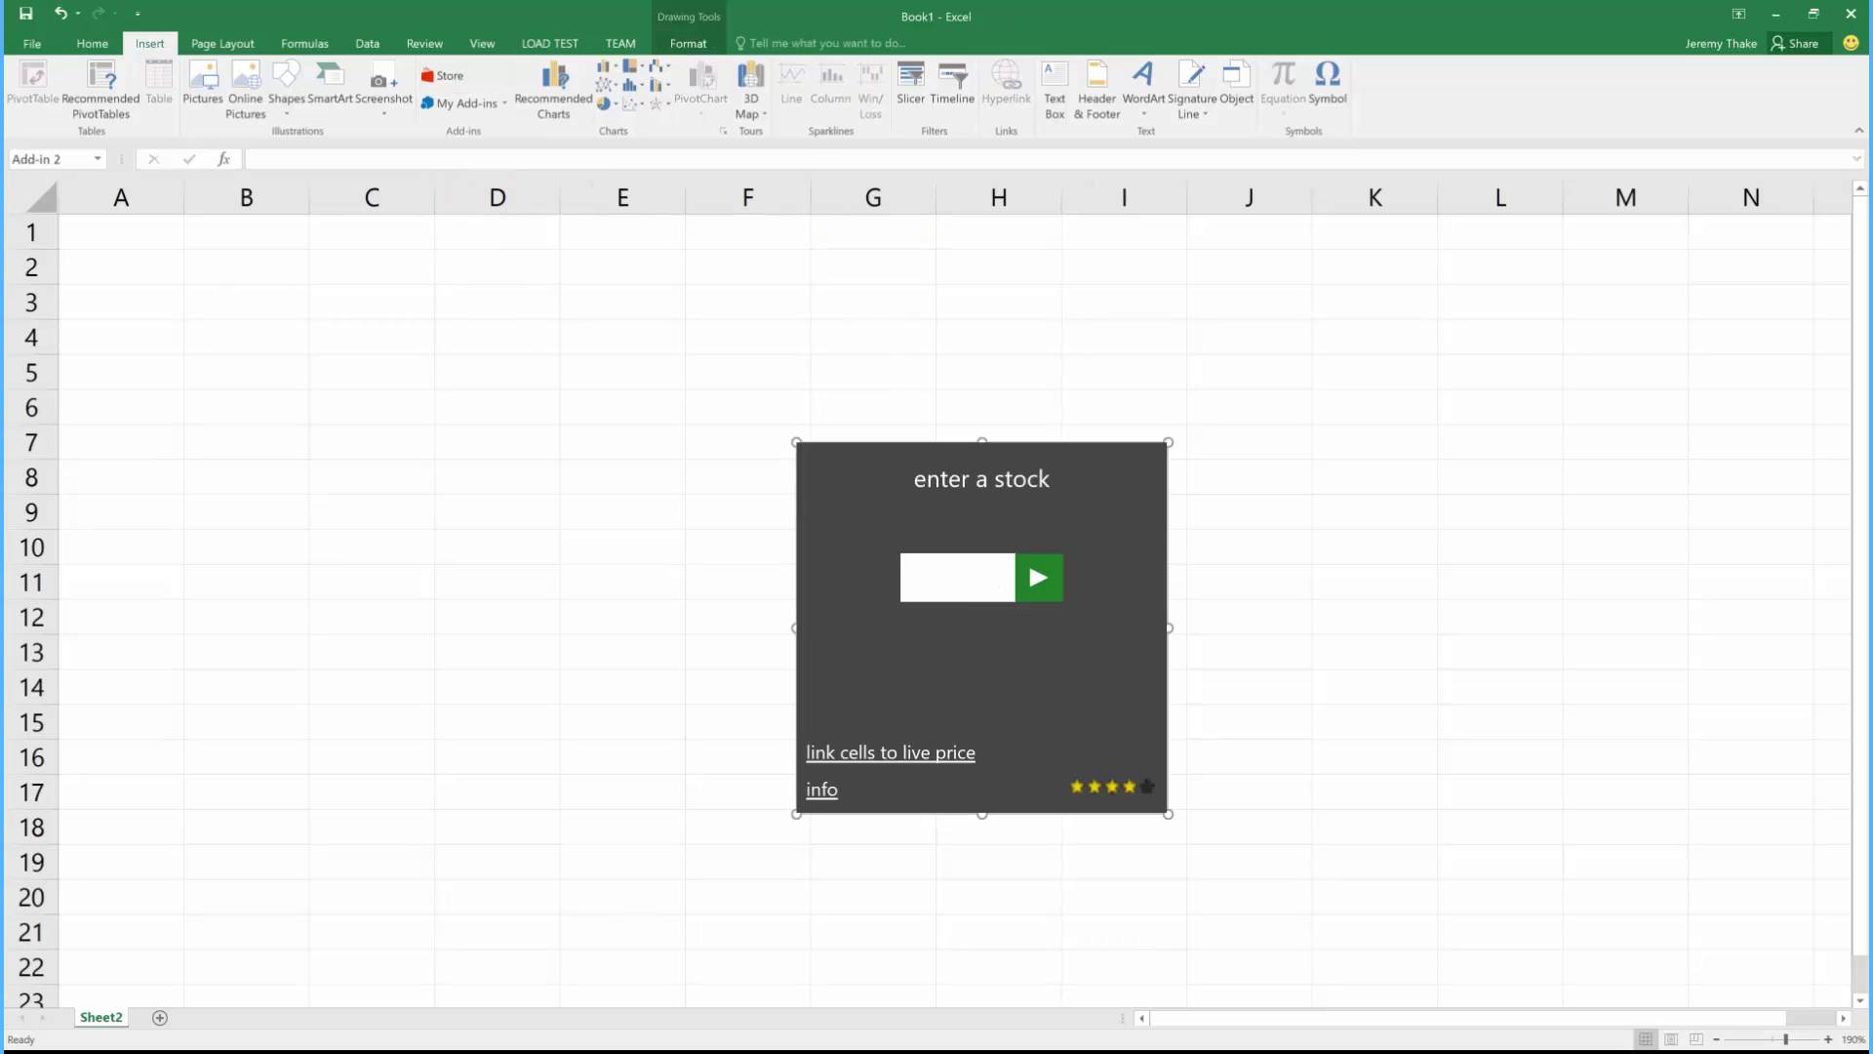
type("MSFT")
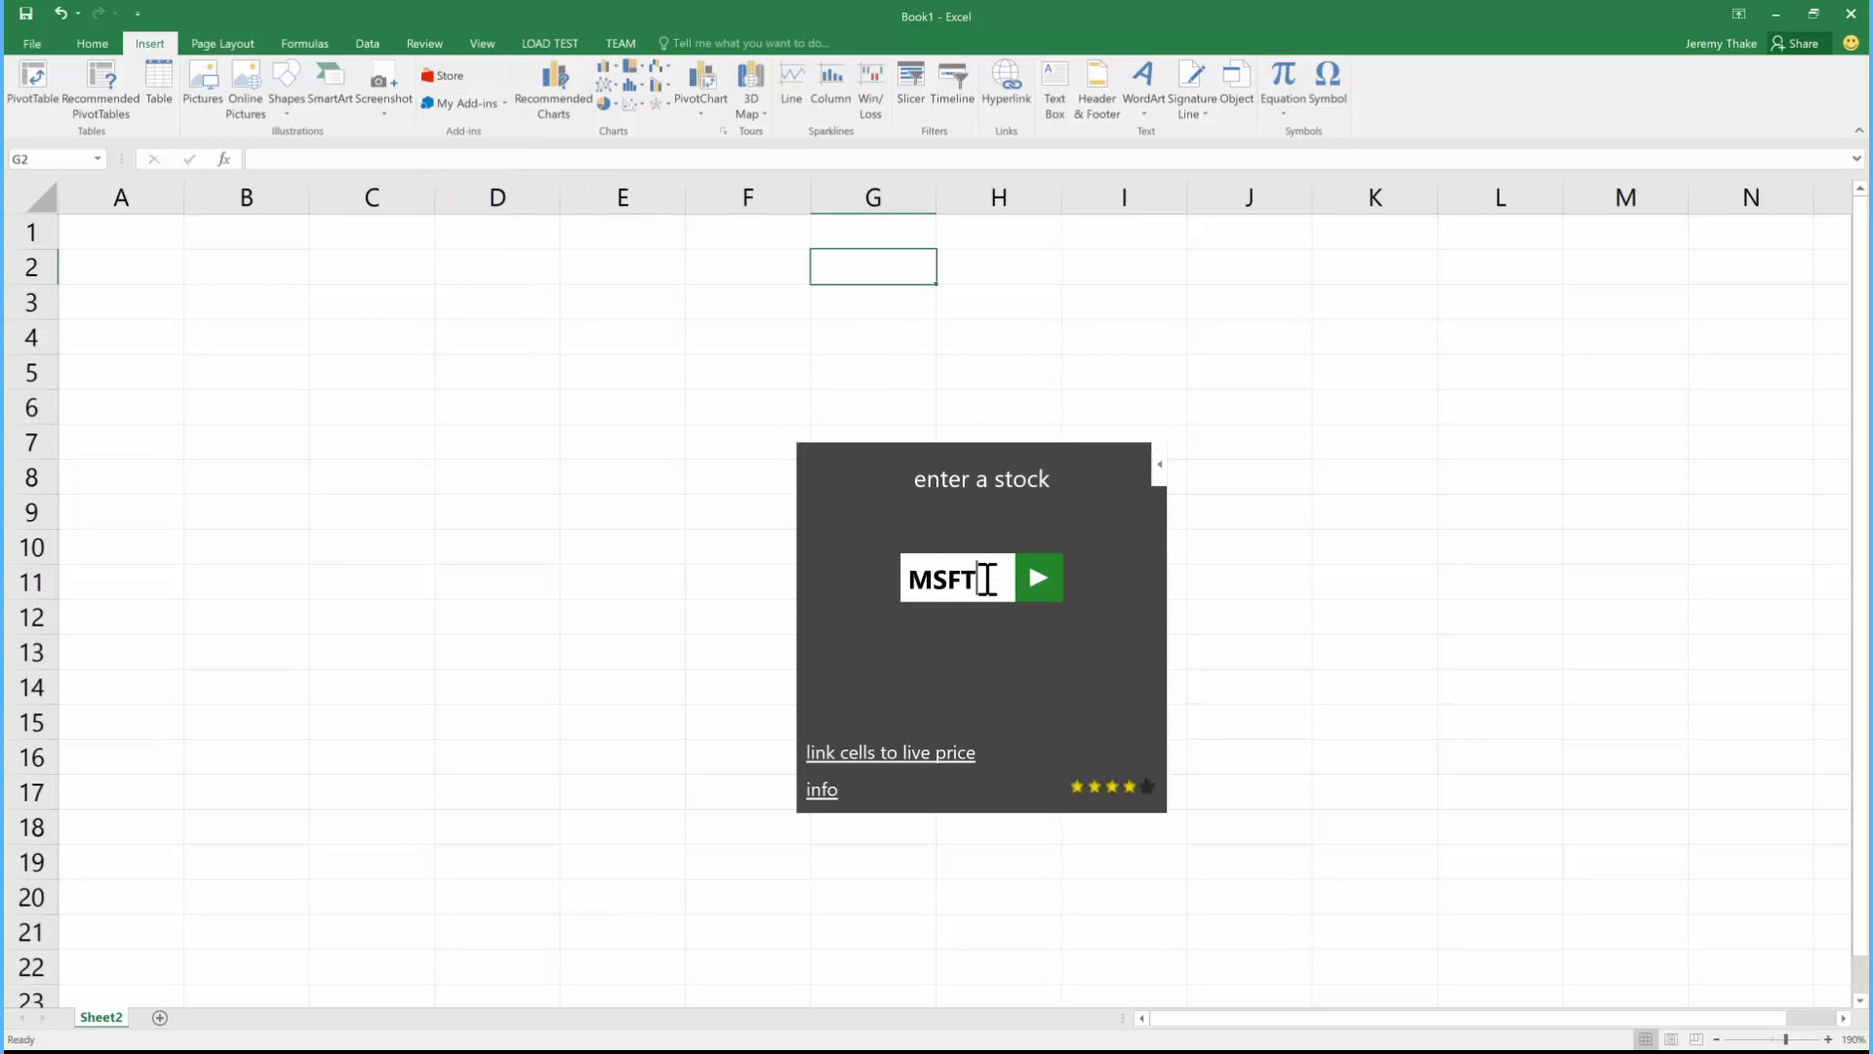
key("Return")
mouse_move(1008, 443)
left_mouse_down()
mouse_move(1388, 272)
mouse_move(1395, 249)
left_mouse_up()
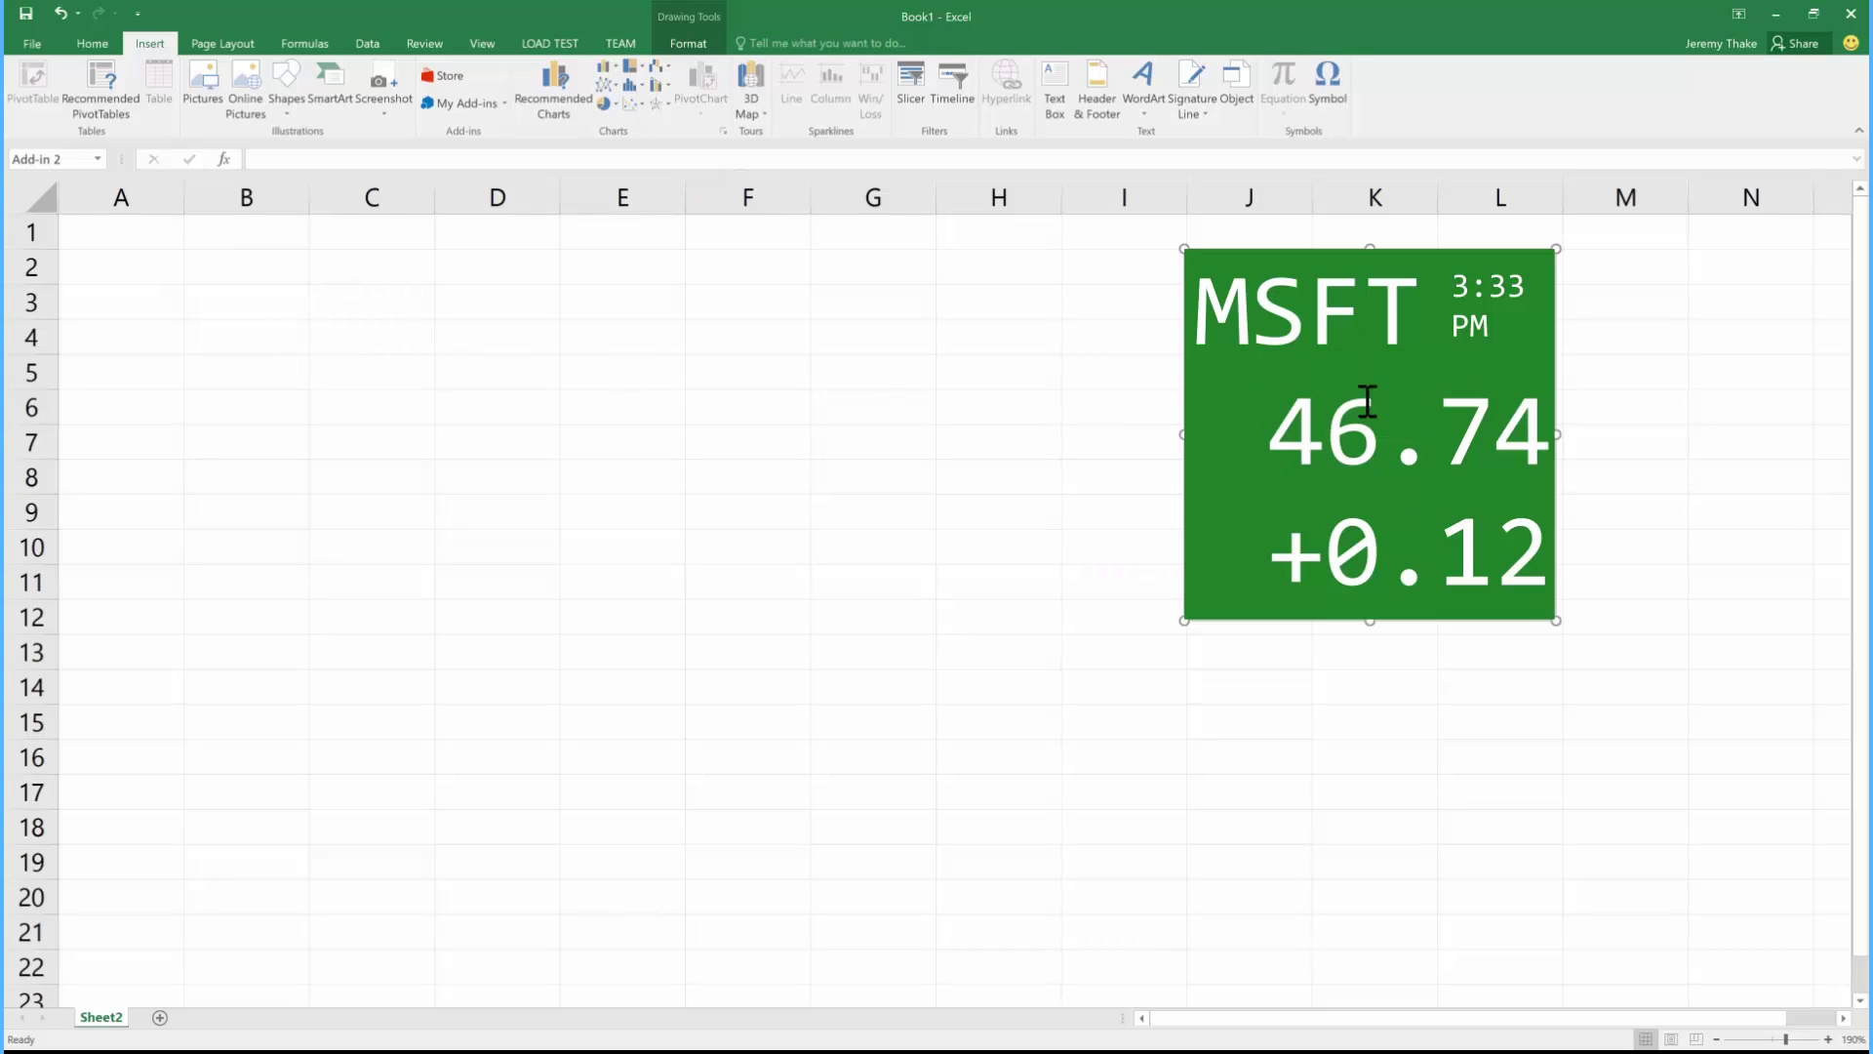
Step: Enter the headers Shares, Price, Value and Change% across B4:E4
left_click(175, 340)
left_click(218, 339)
type("Shares")
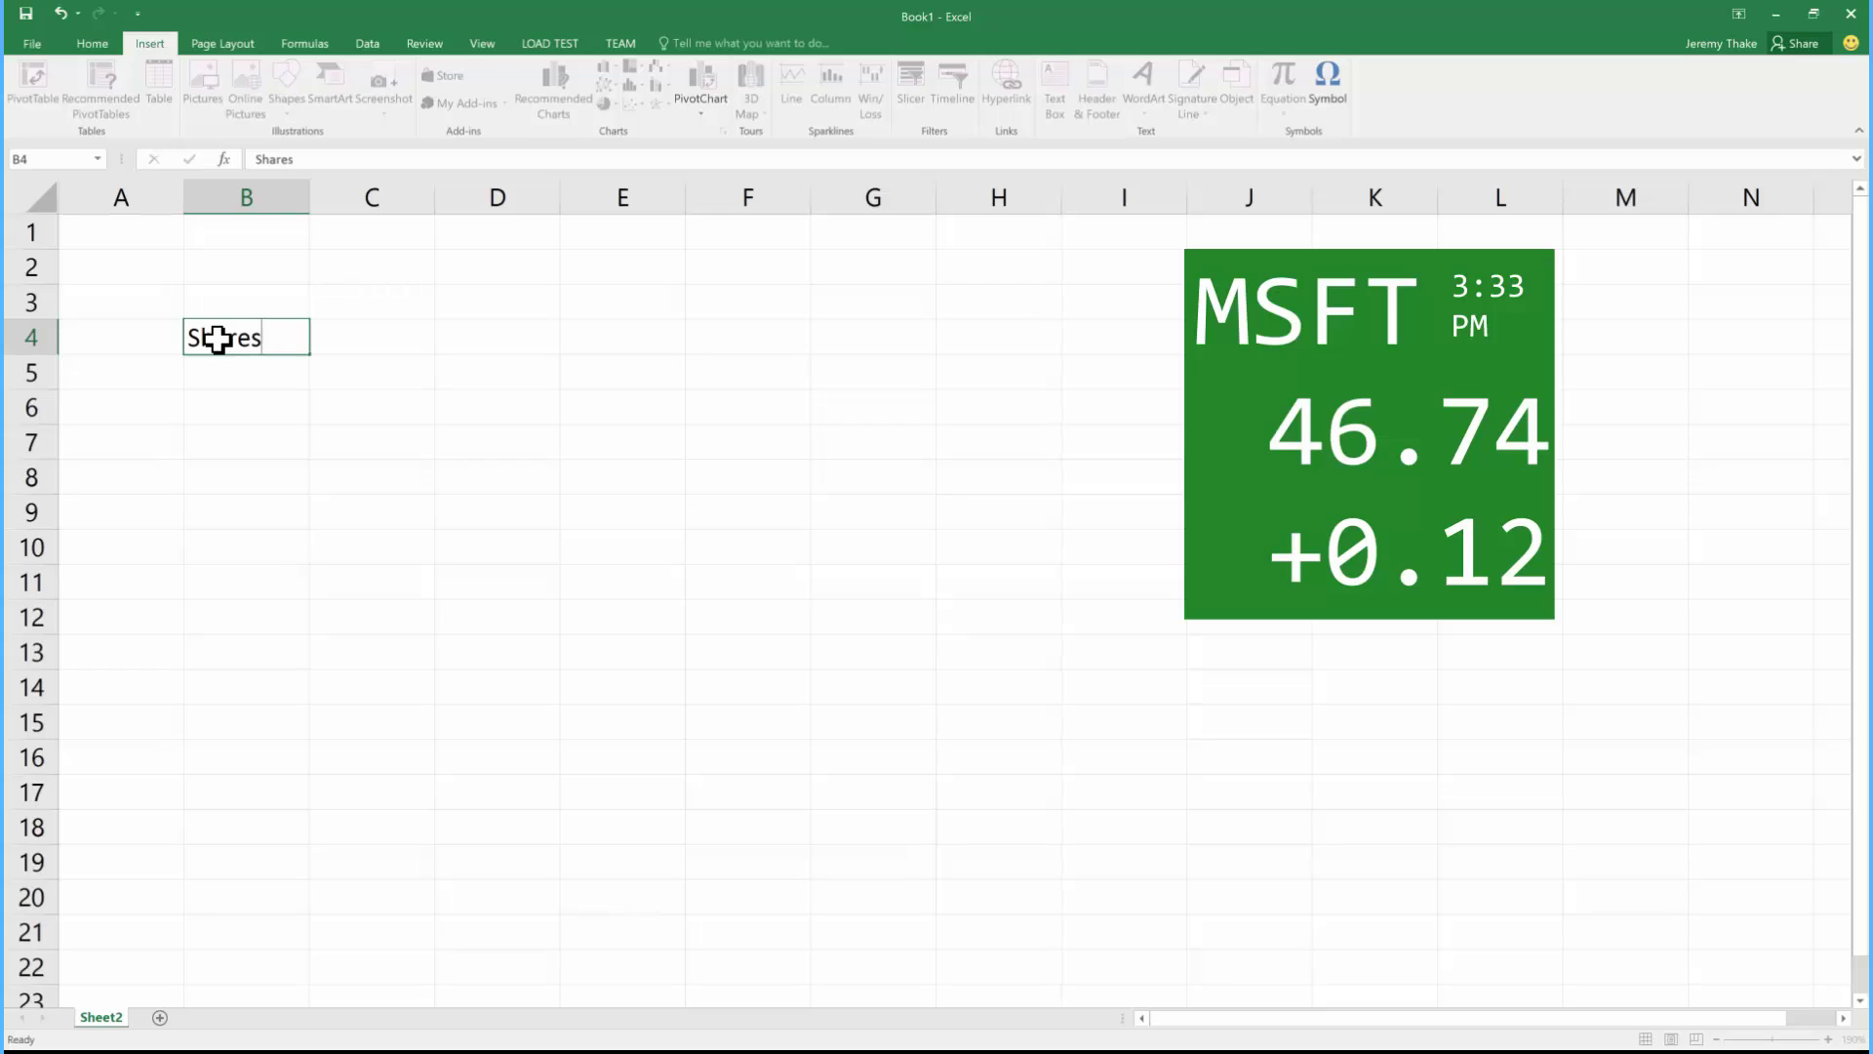
key("Tab")
type("P")
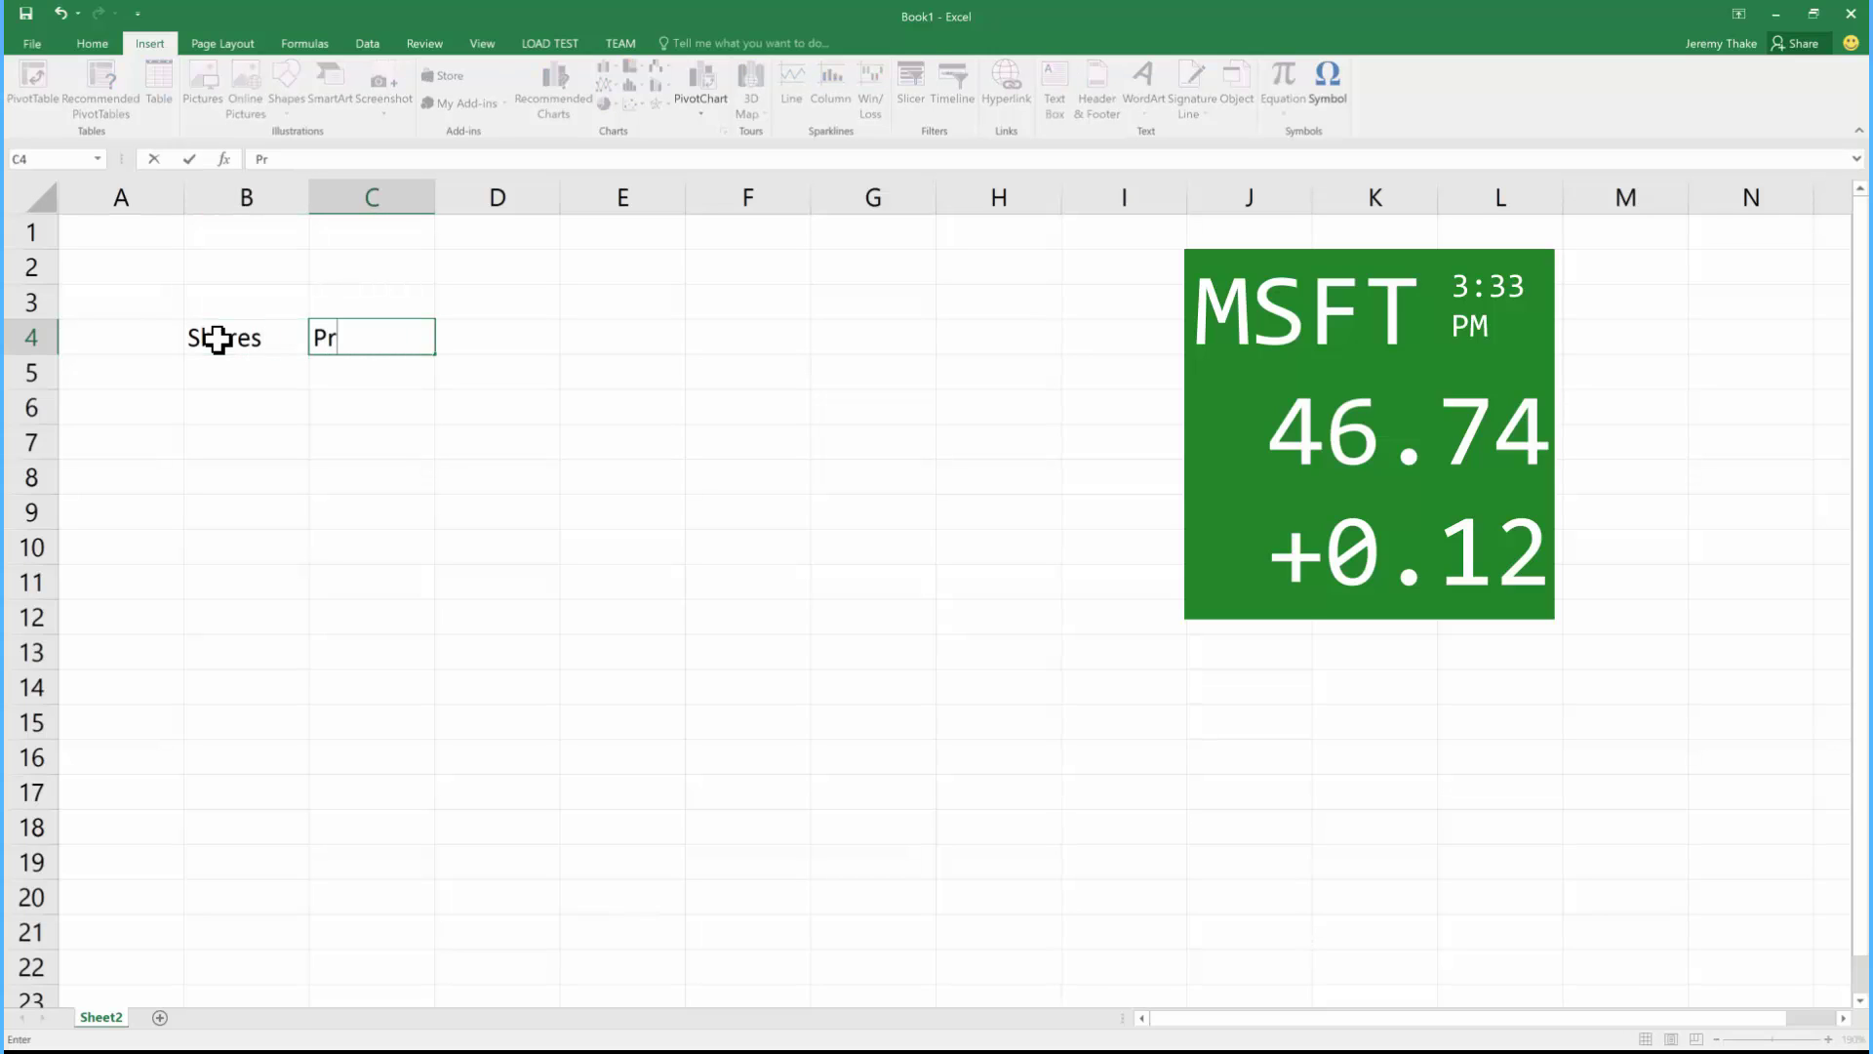
type("rice")
key("Tab")
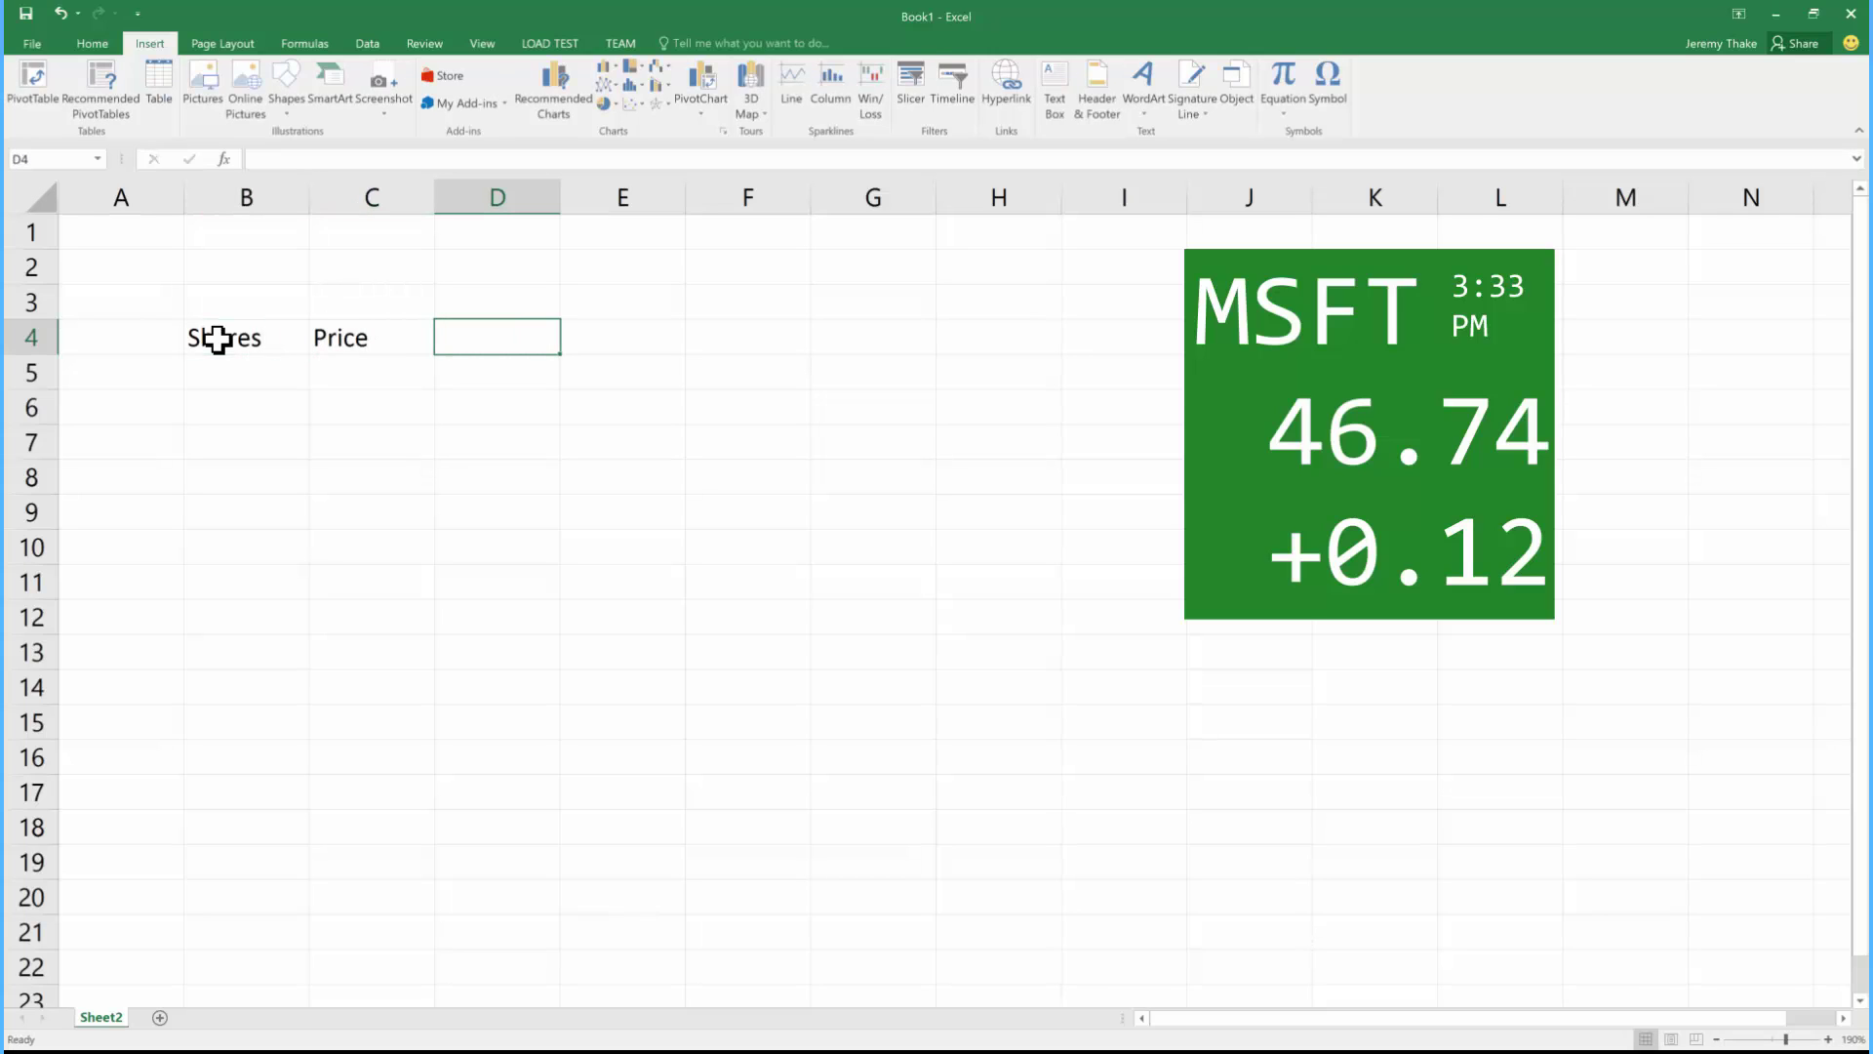
type("Value")
key("Tab")
type("Change")
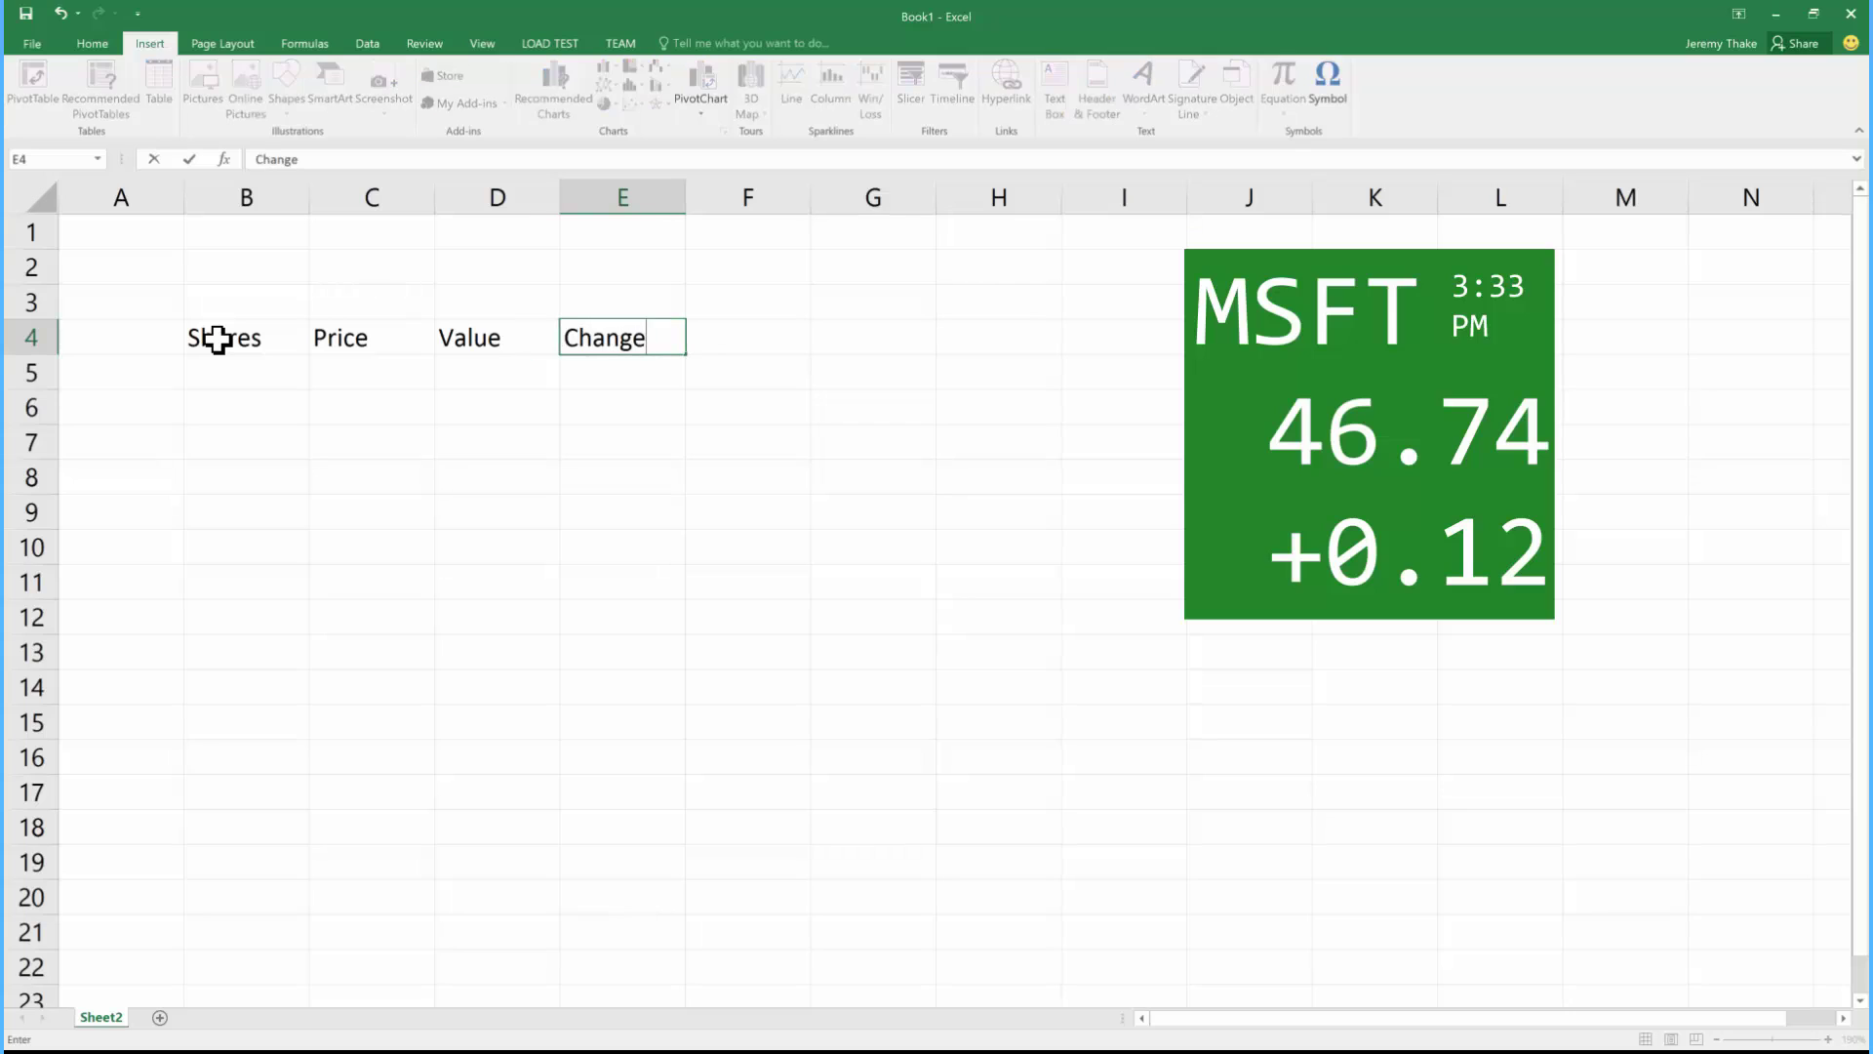
key("Return")
Step: Enter the ticker MSFT in cell A5
key("Left")
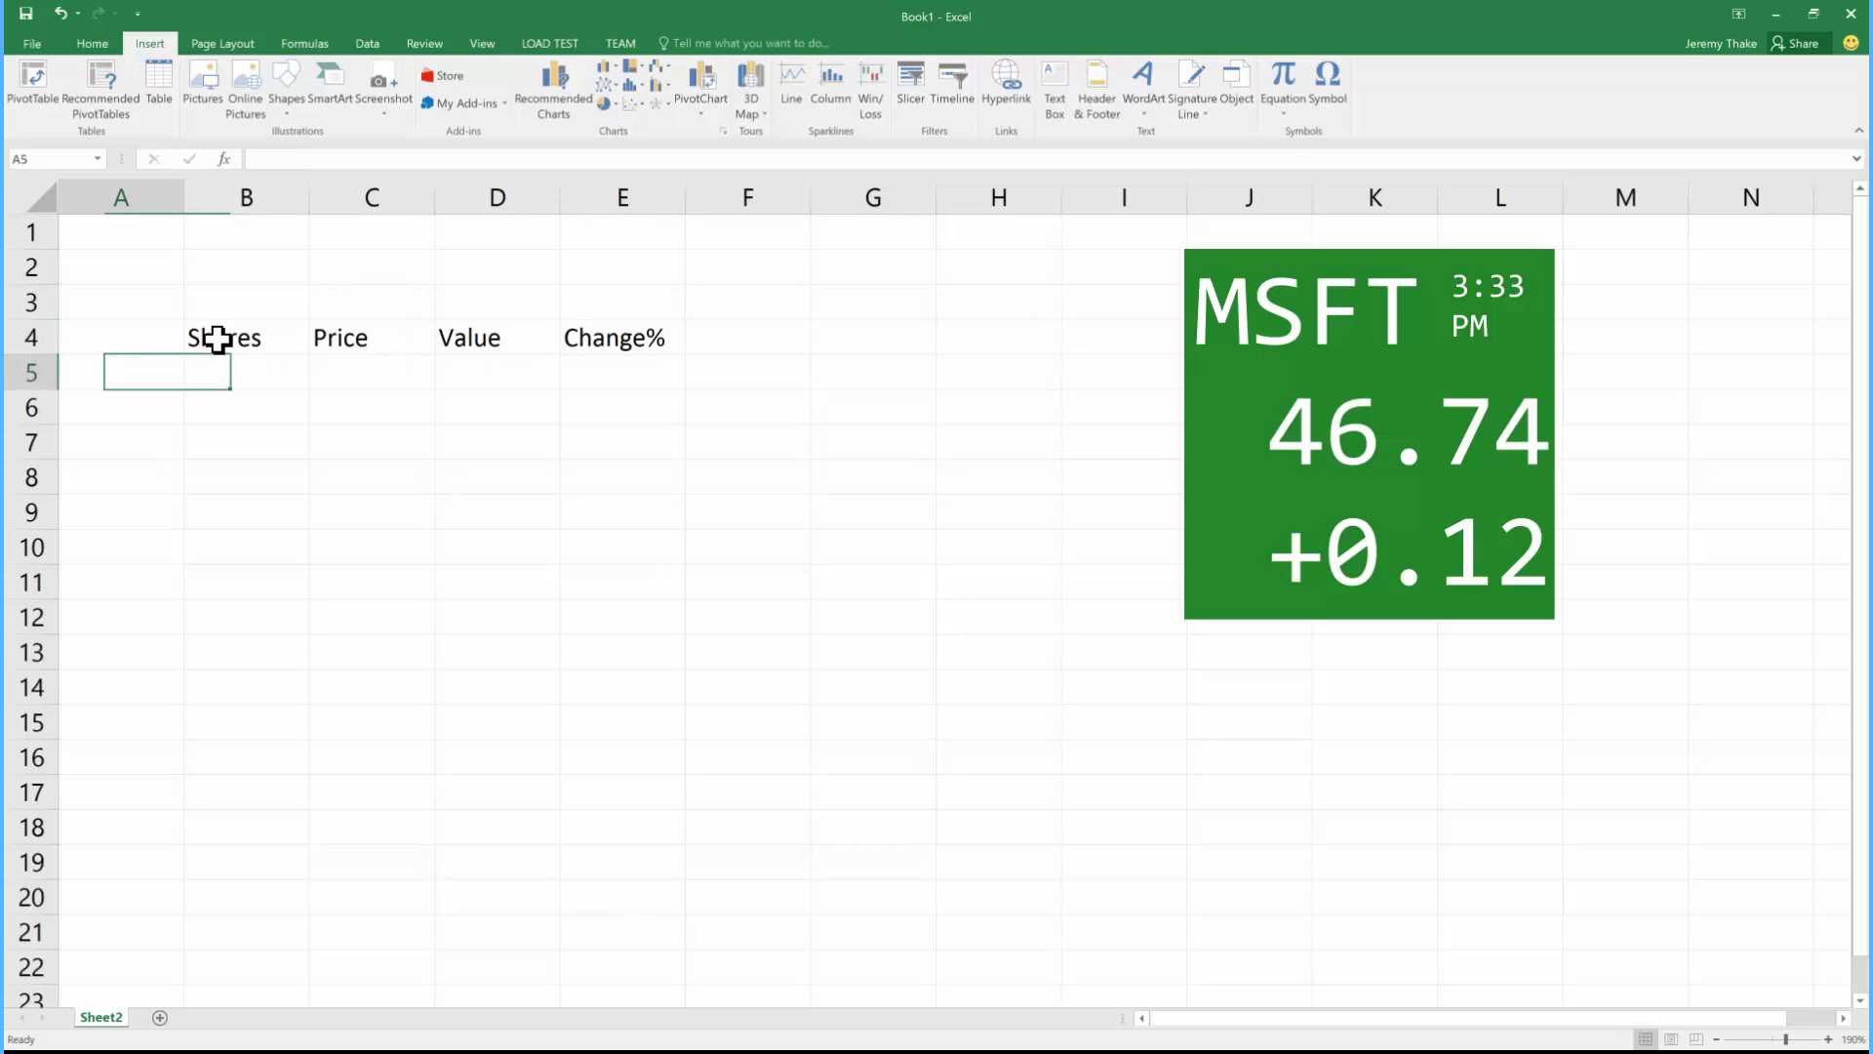
type("MSFT")
key("Return")
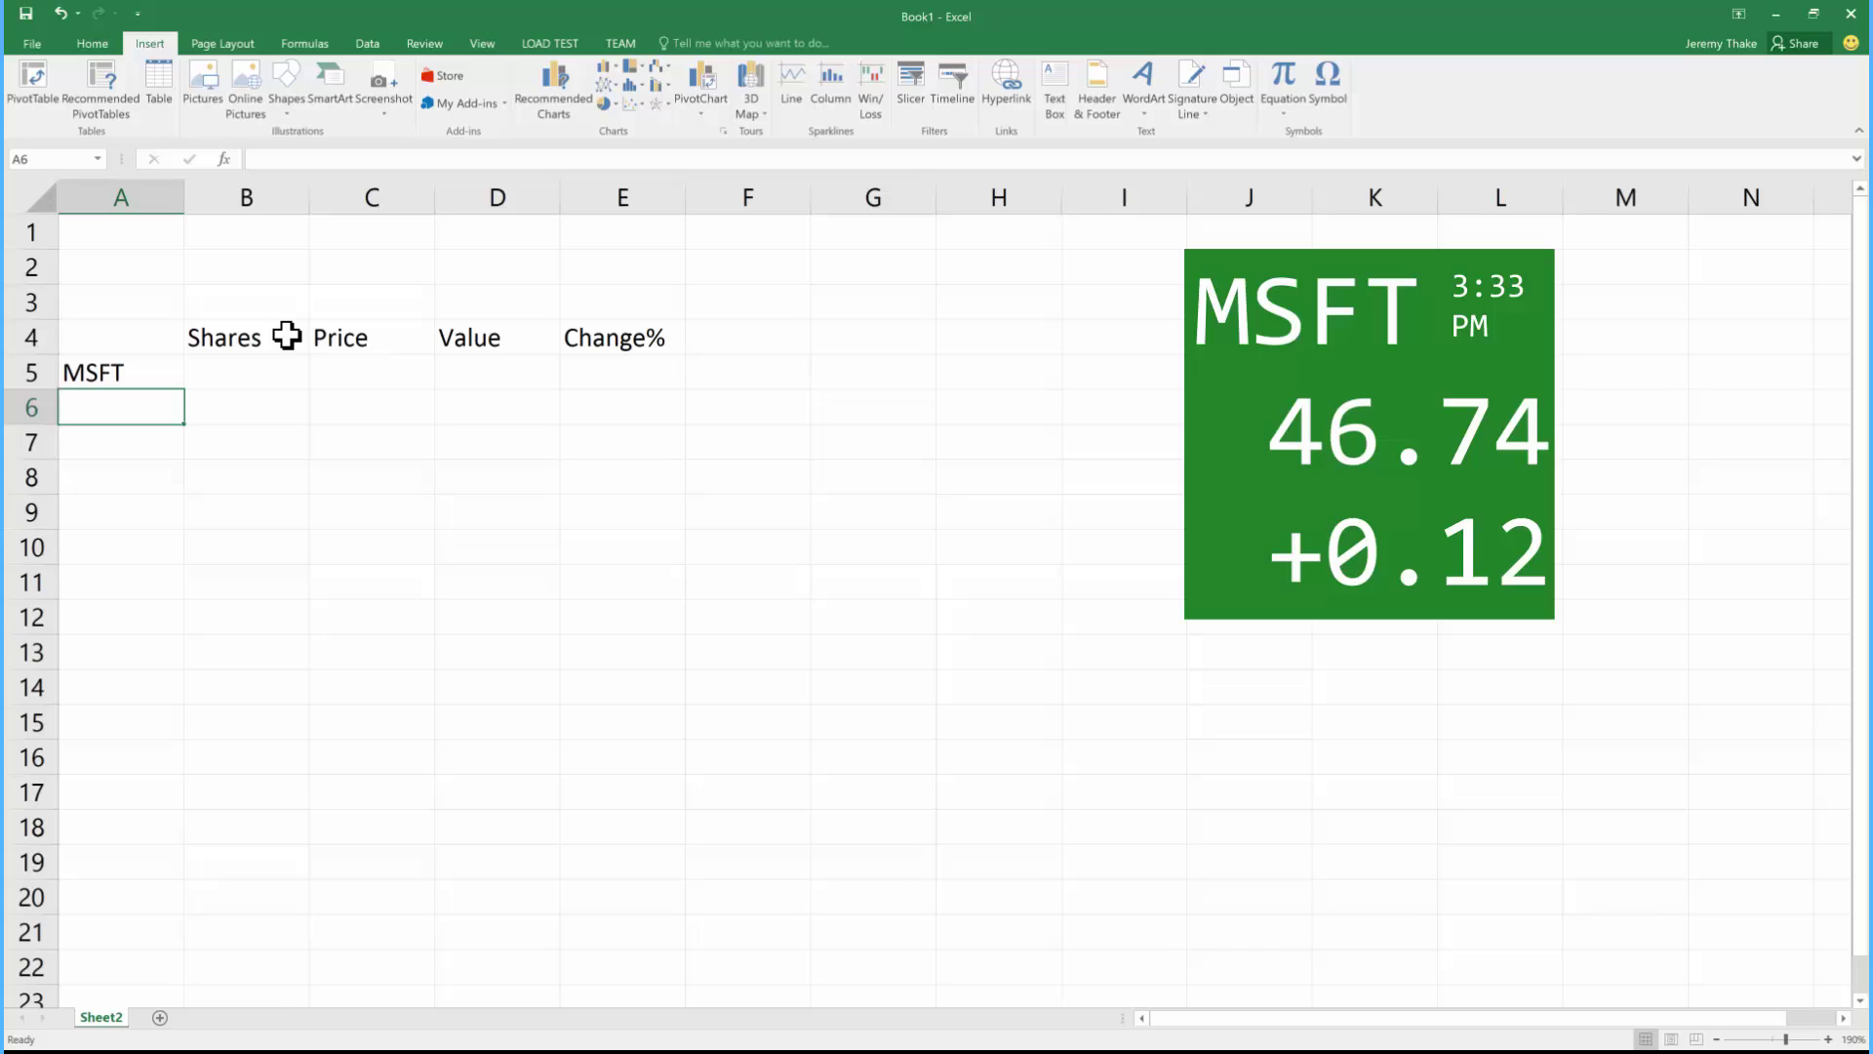
Step: Connect MSFT through the Stock Connector add-in and link its live price (46.74) into C5
left_click(502, 104)
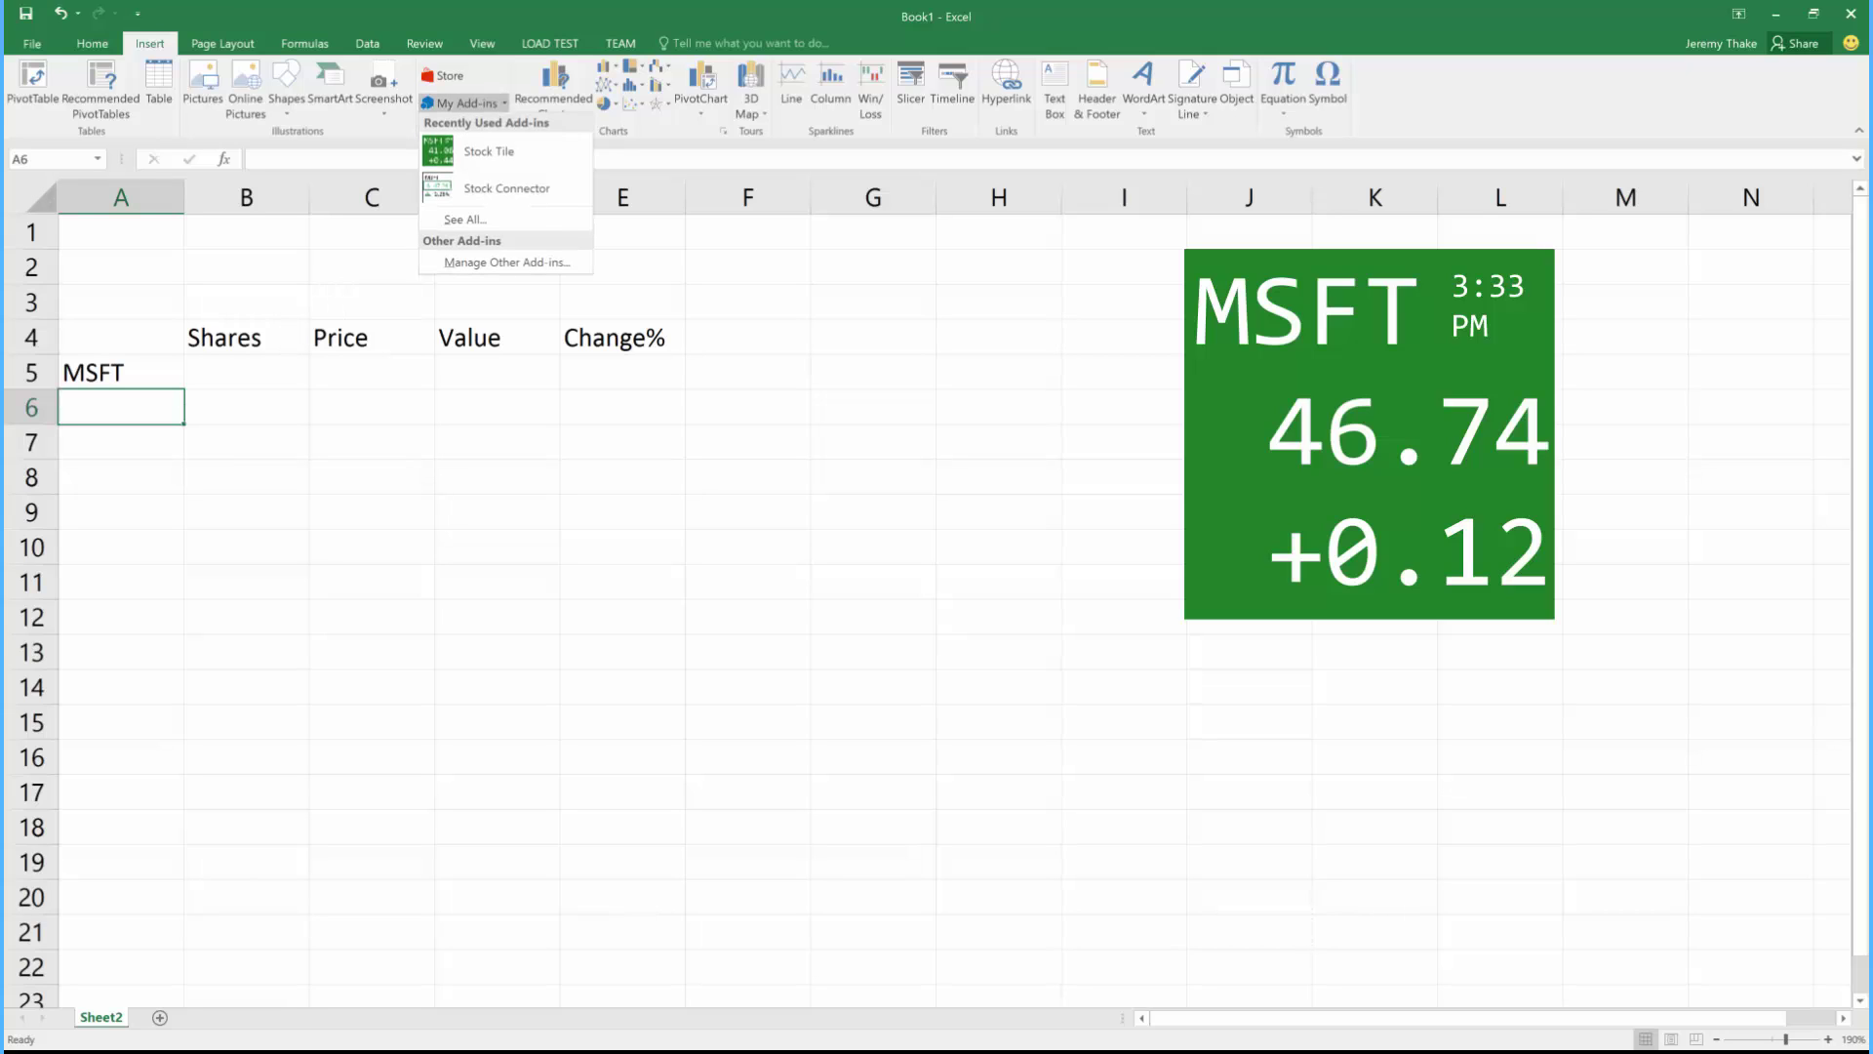
left_click(527, 189)
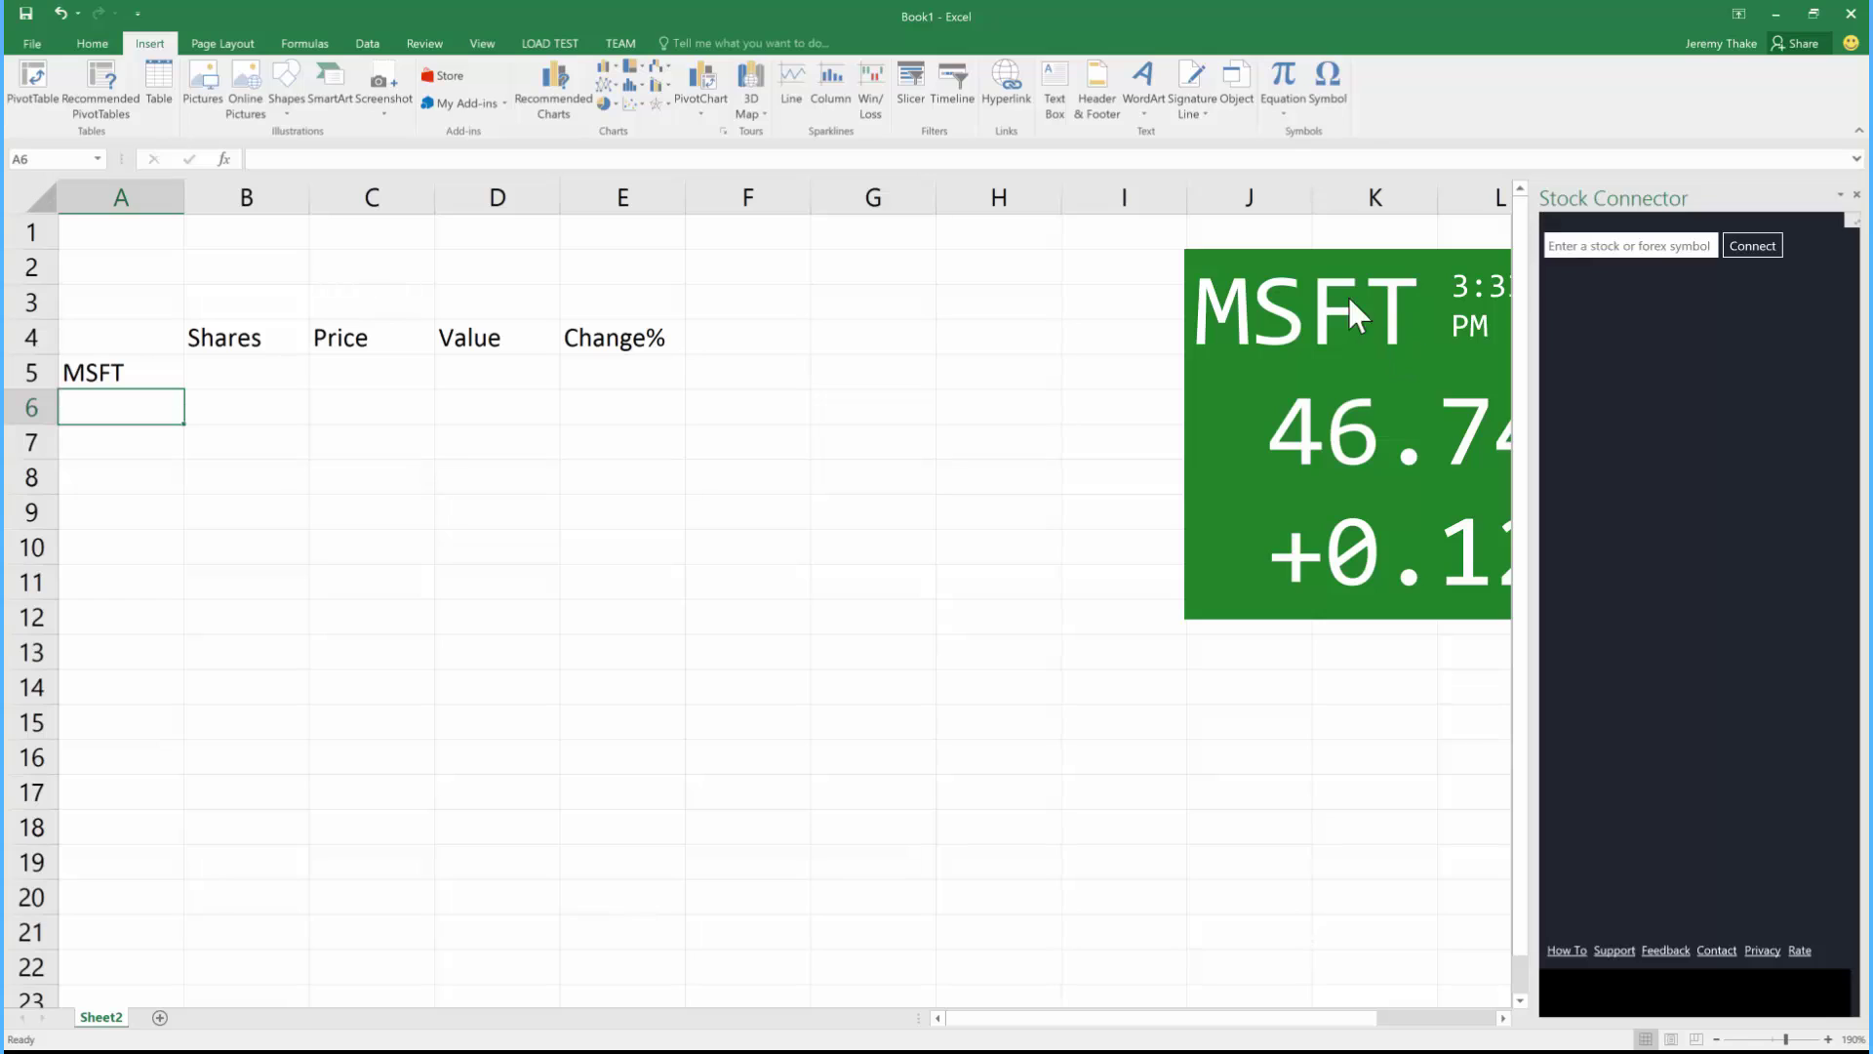
left_click(1572, 247)
type("MSFT")
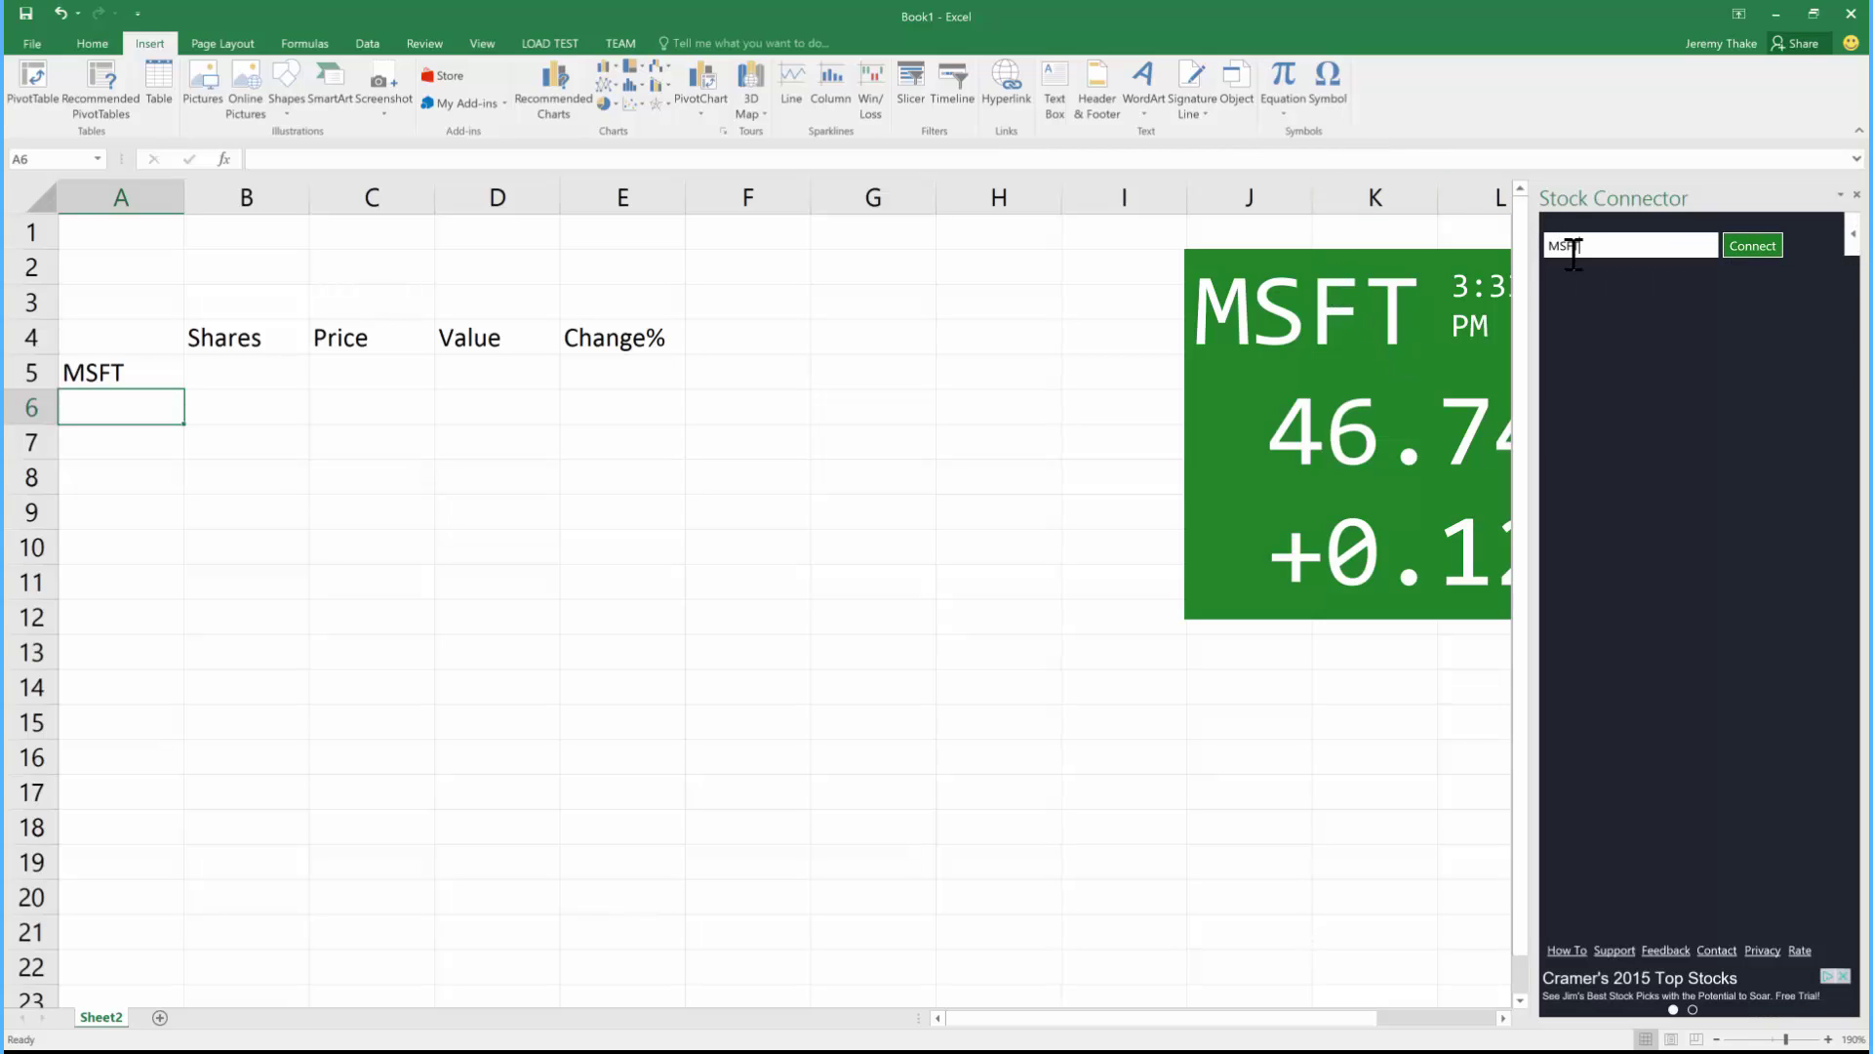
left_click(1752, 246)
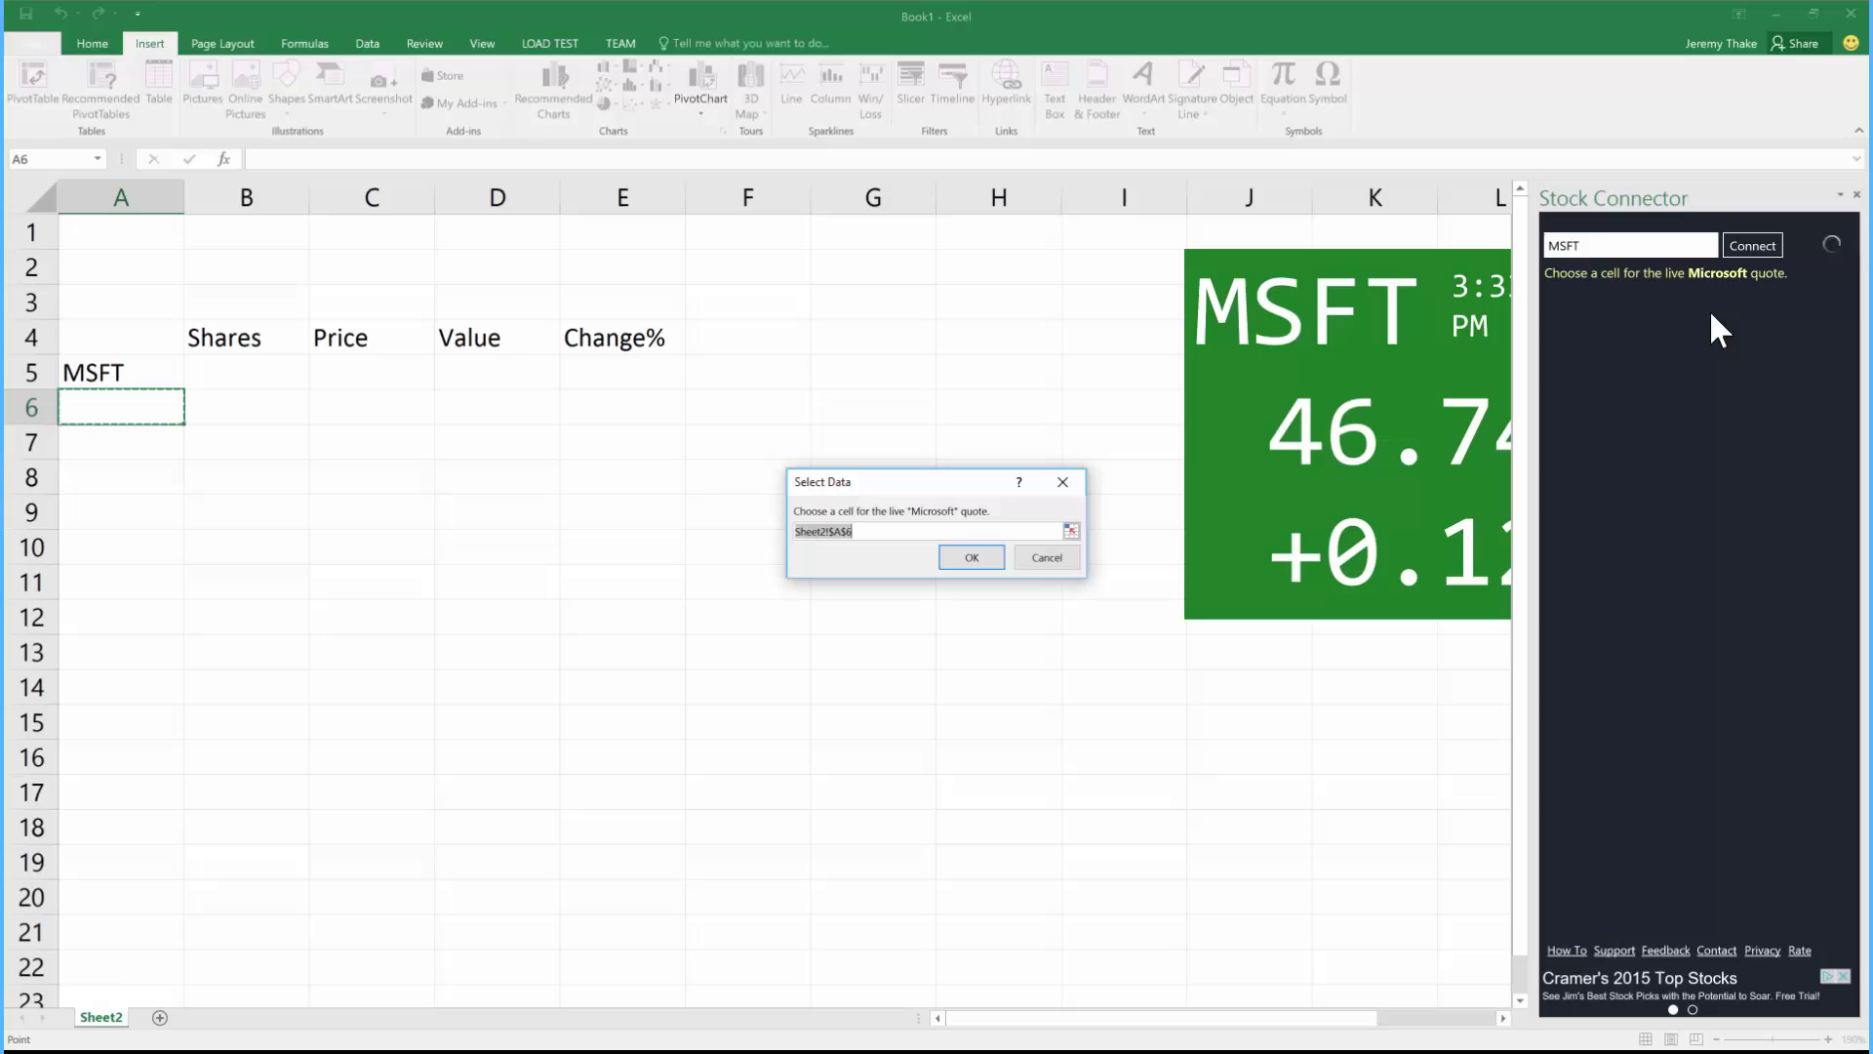
left_click(333, 379)
left_click(973, 558)
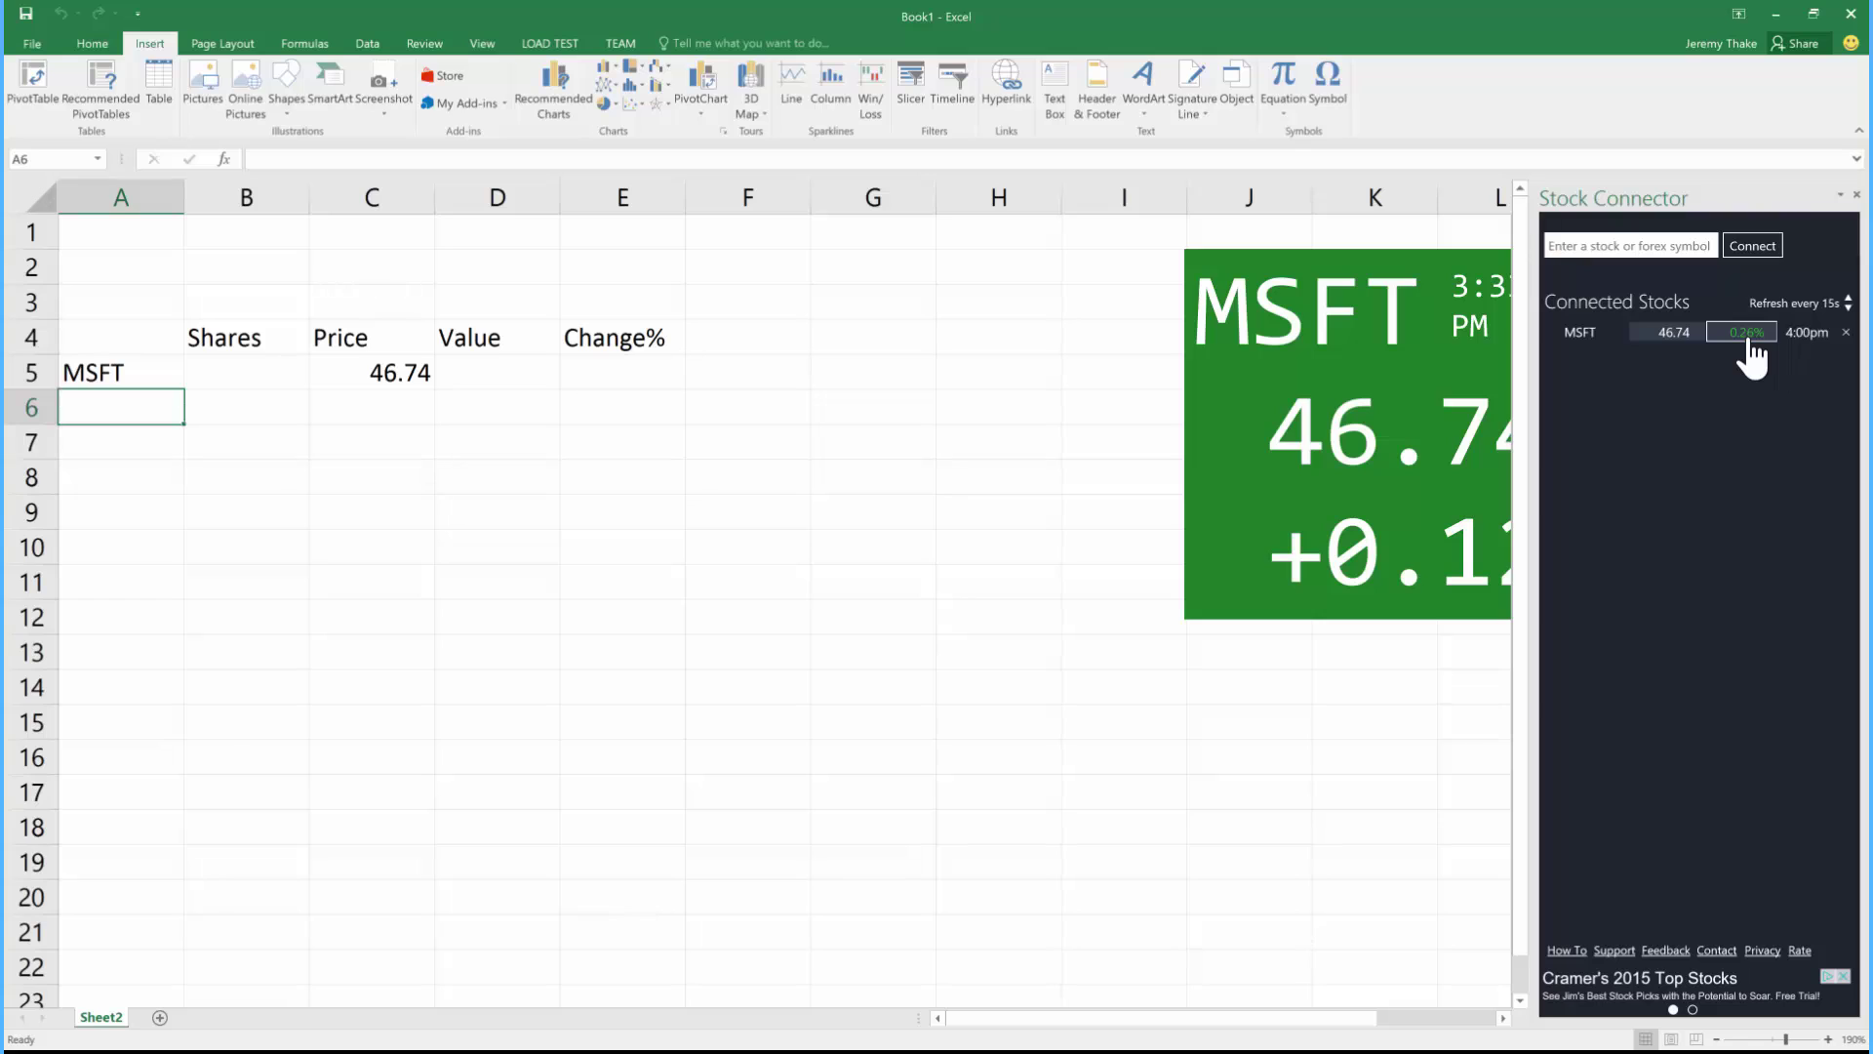
Step: Link MSFT's live change percentage (0.26%) into cell E5
left_click(1749, 336)
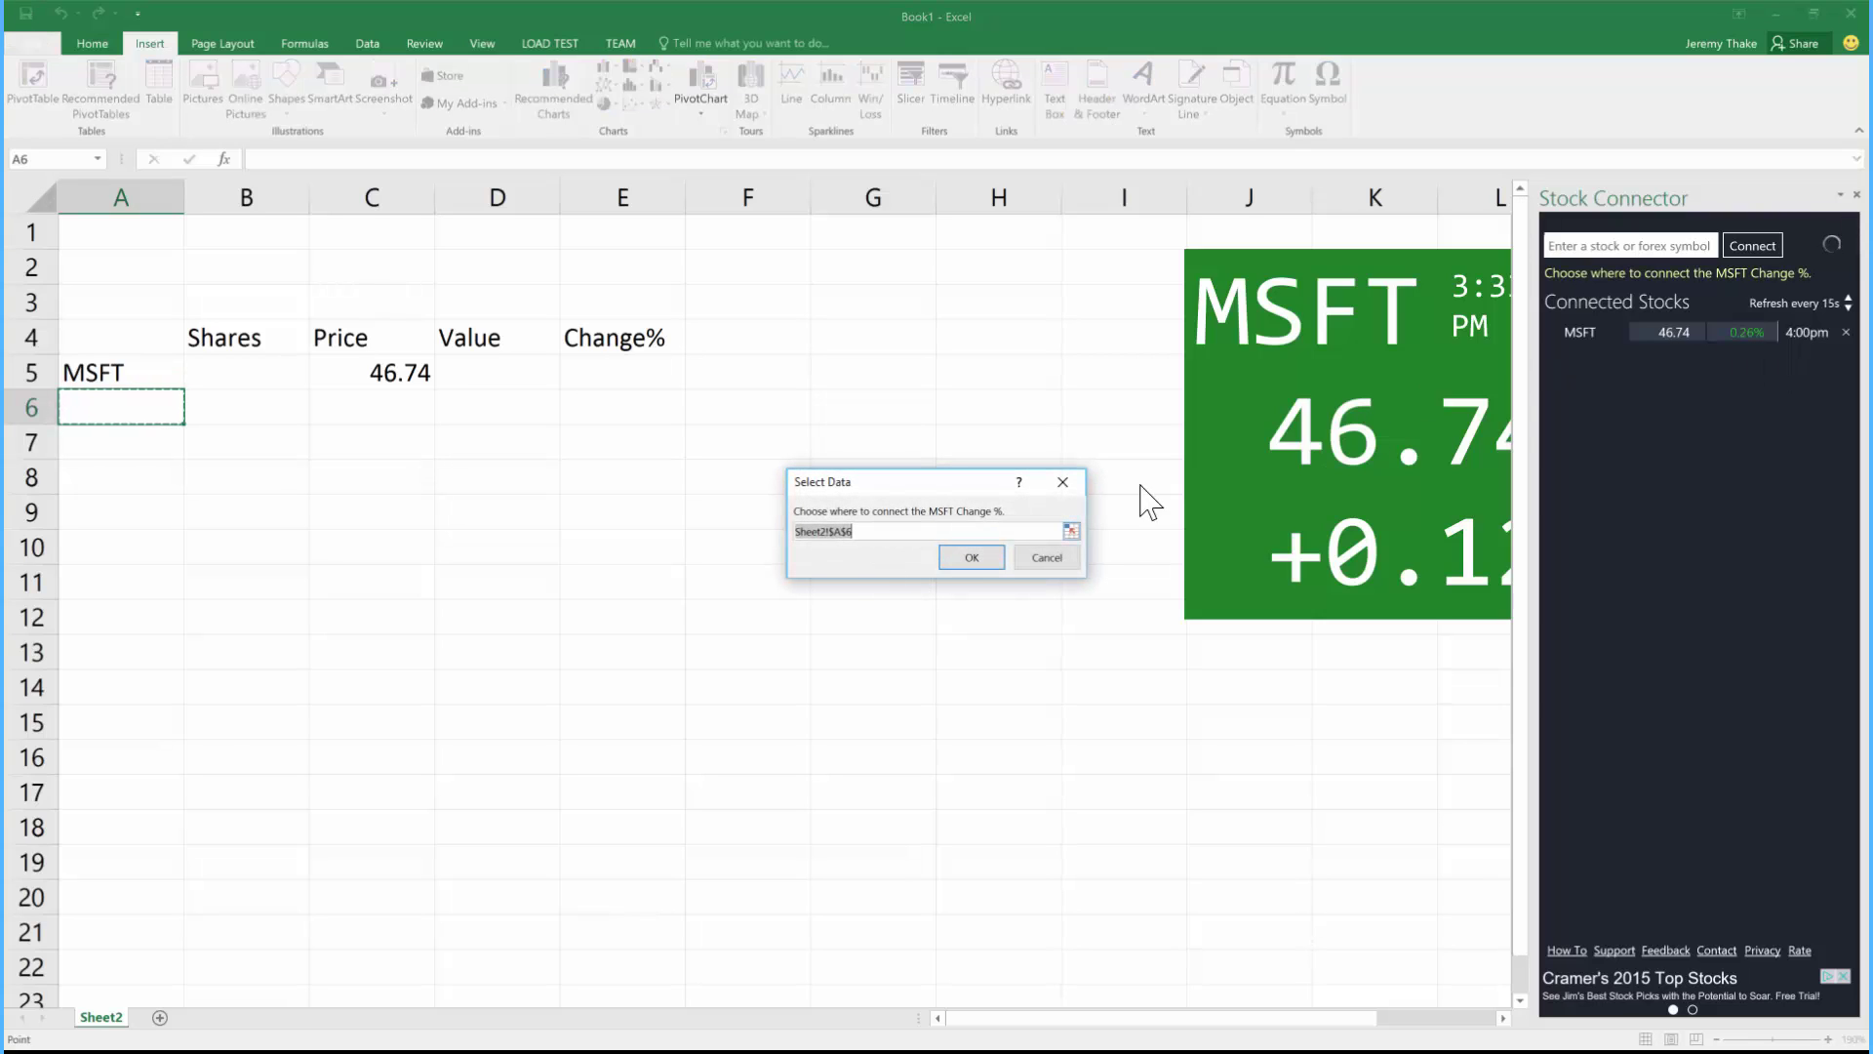
left_click(588, 378)
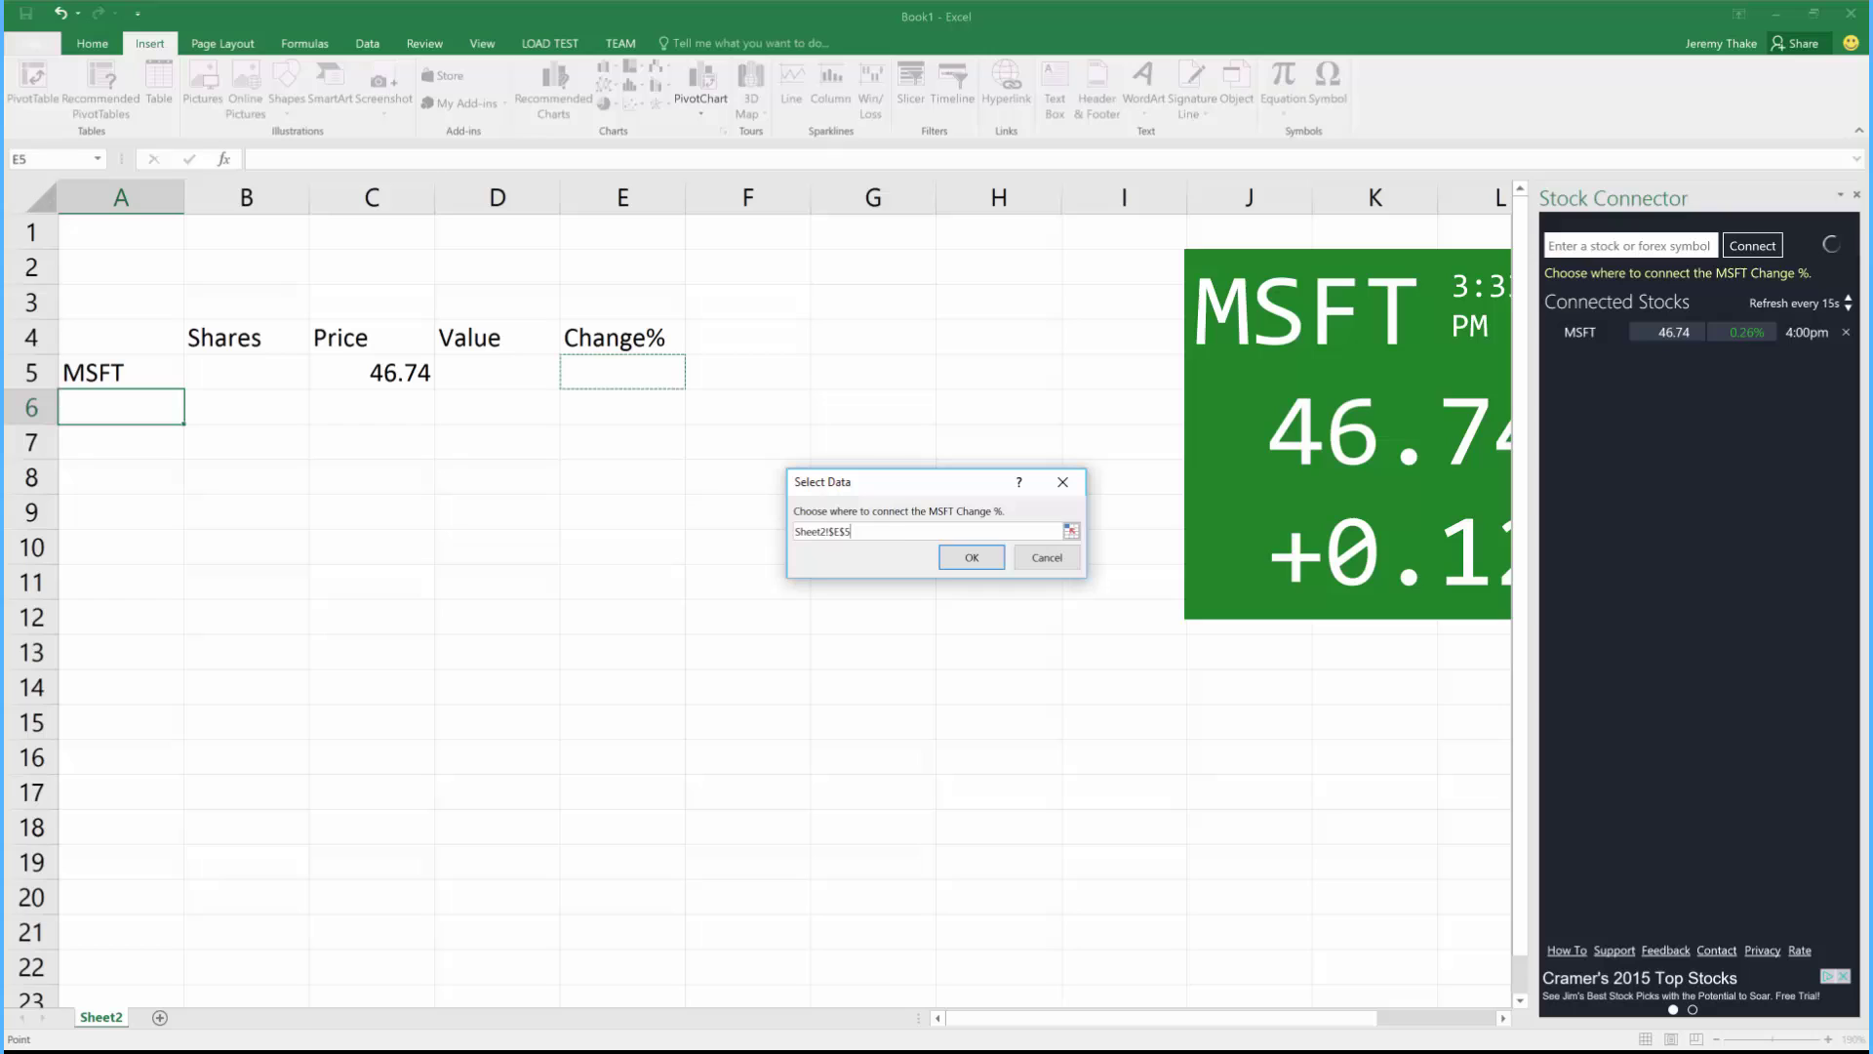
left_click(964, 562)
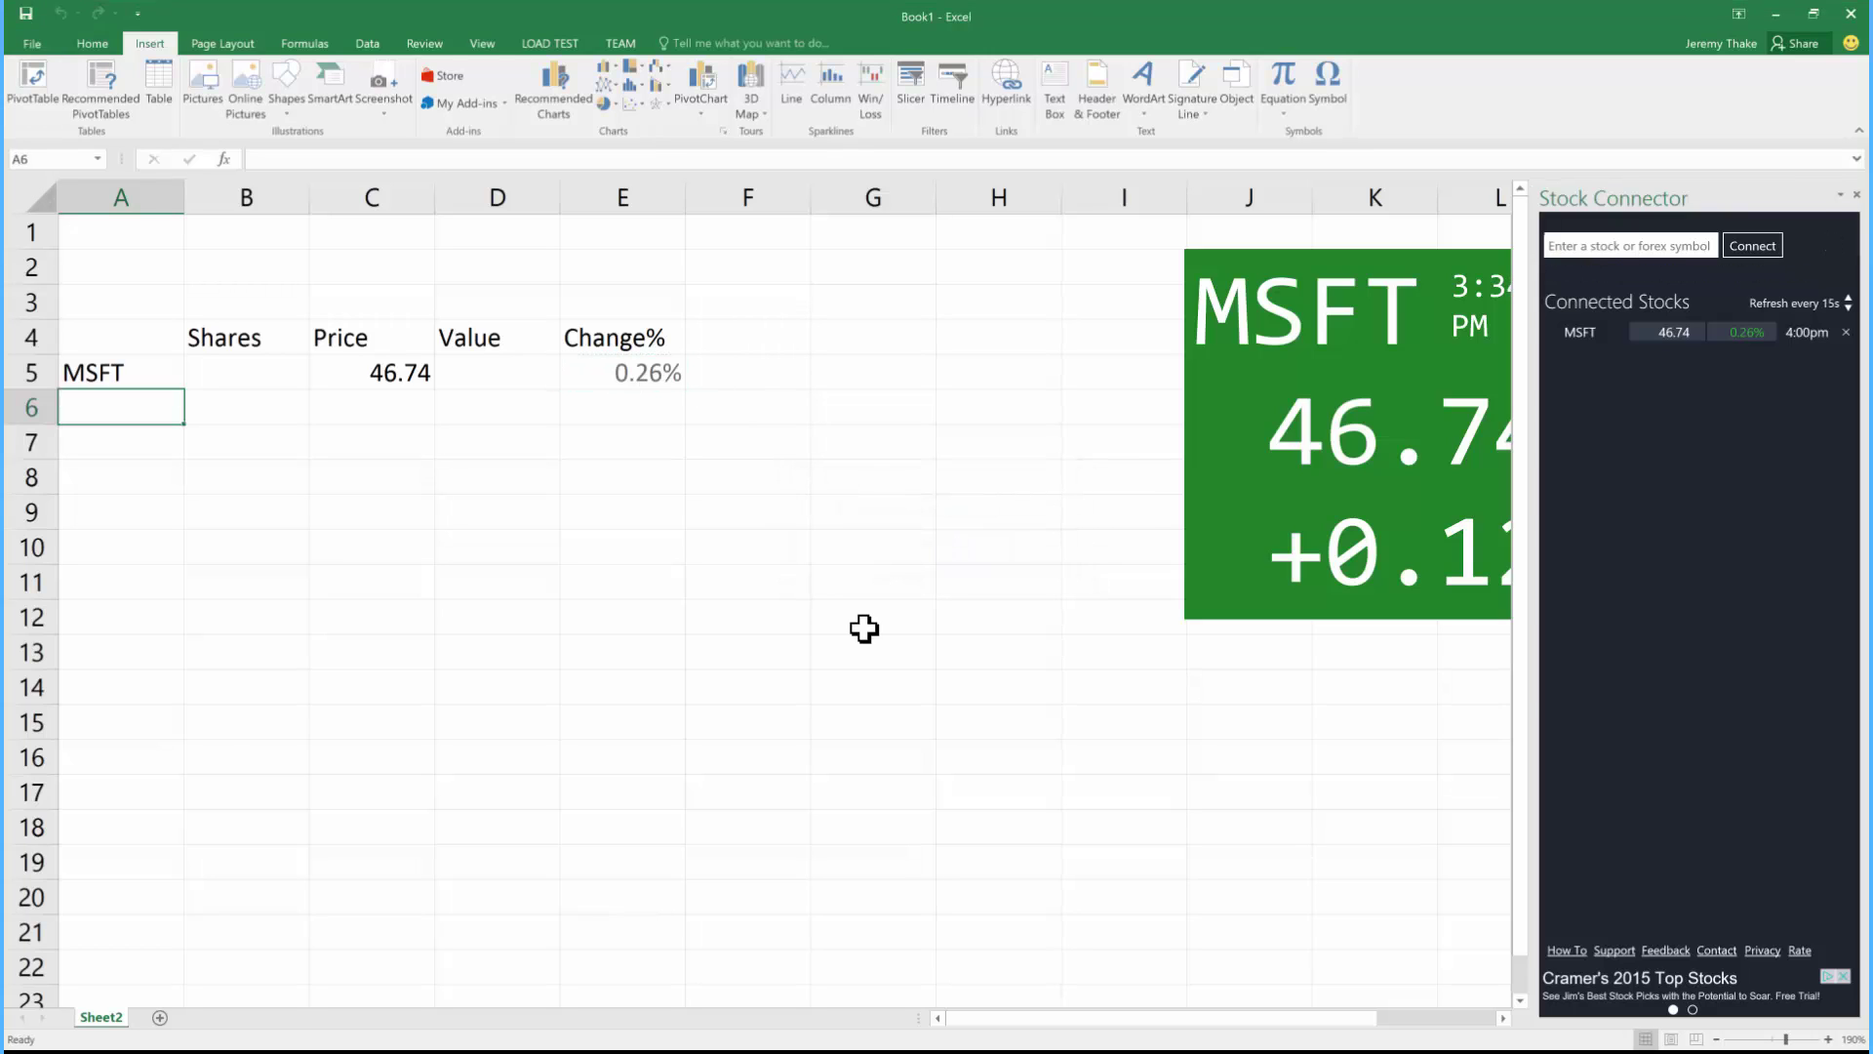
Step: Enter 10000 as the share count in B5
left_click(231, 372)
type("10")
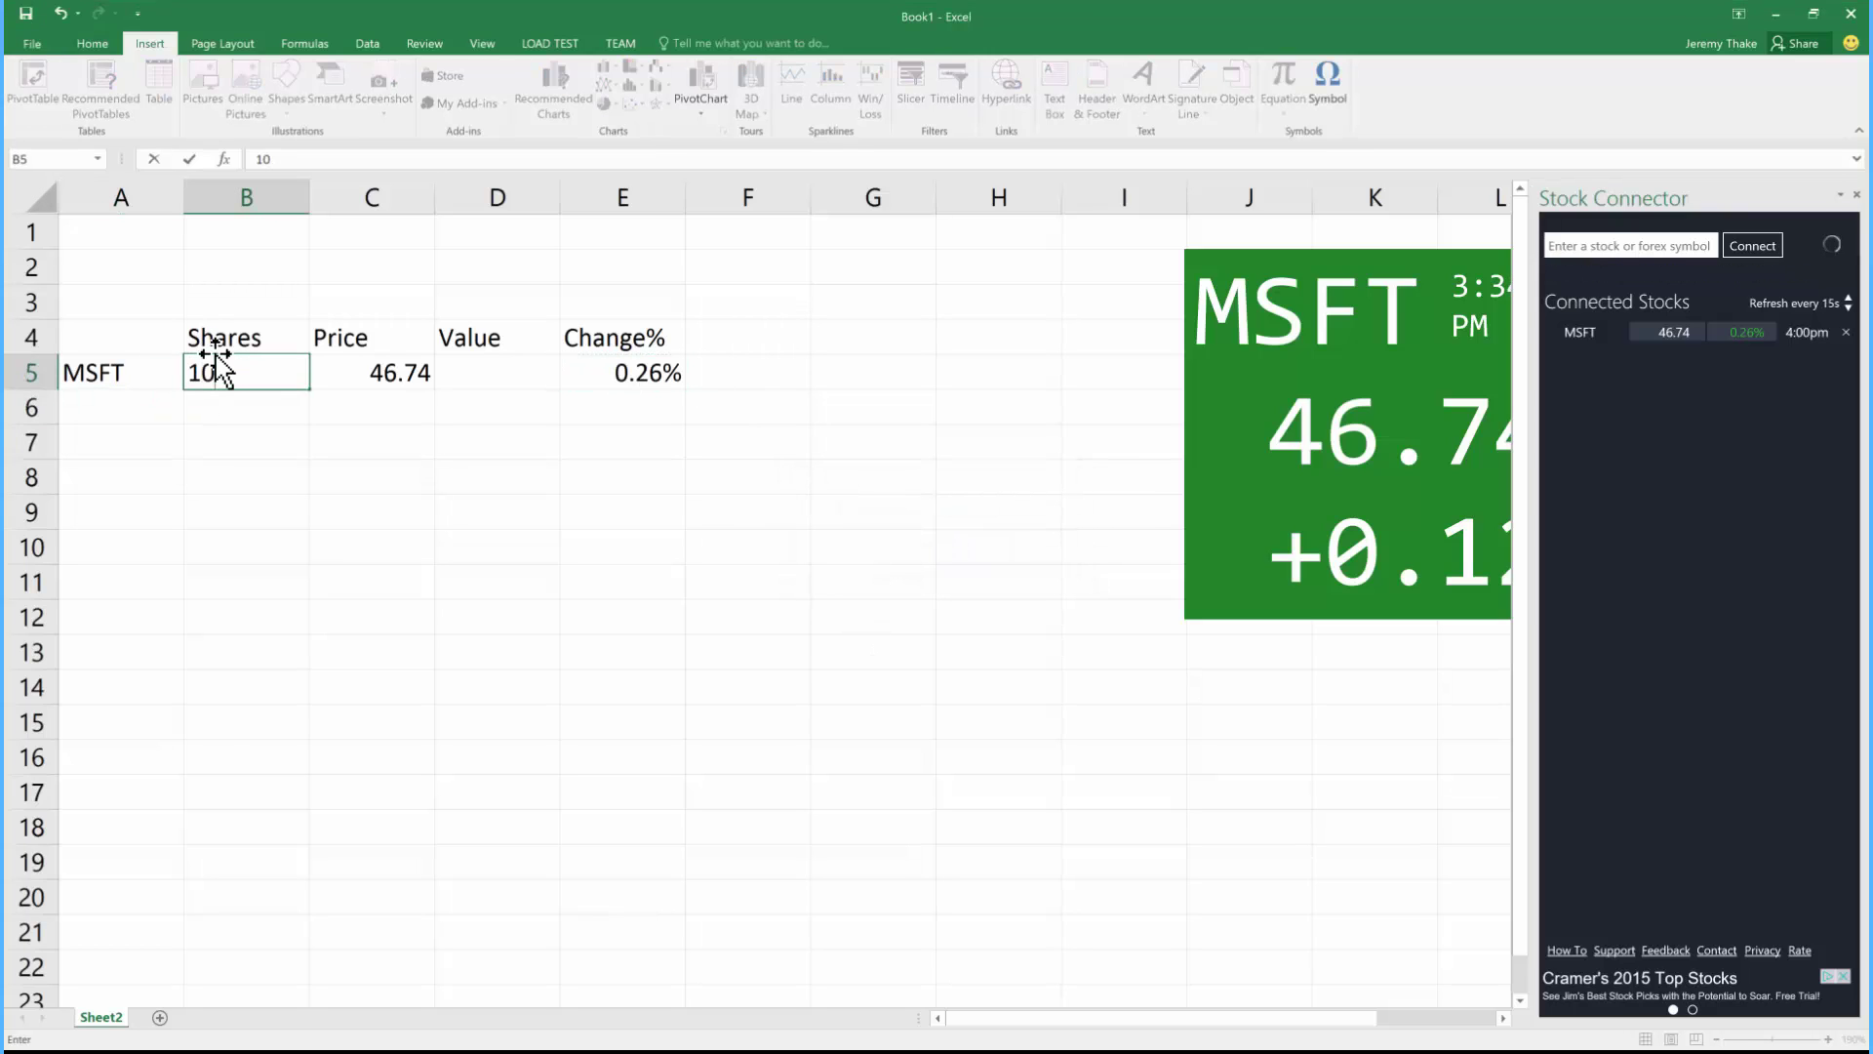
type("000")
key("Tab")
key("Tab")
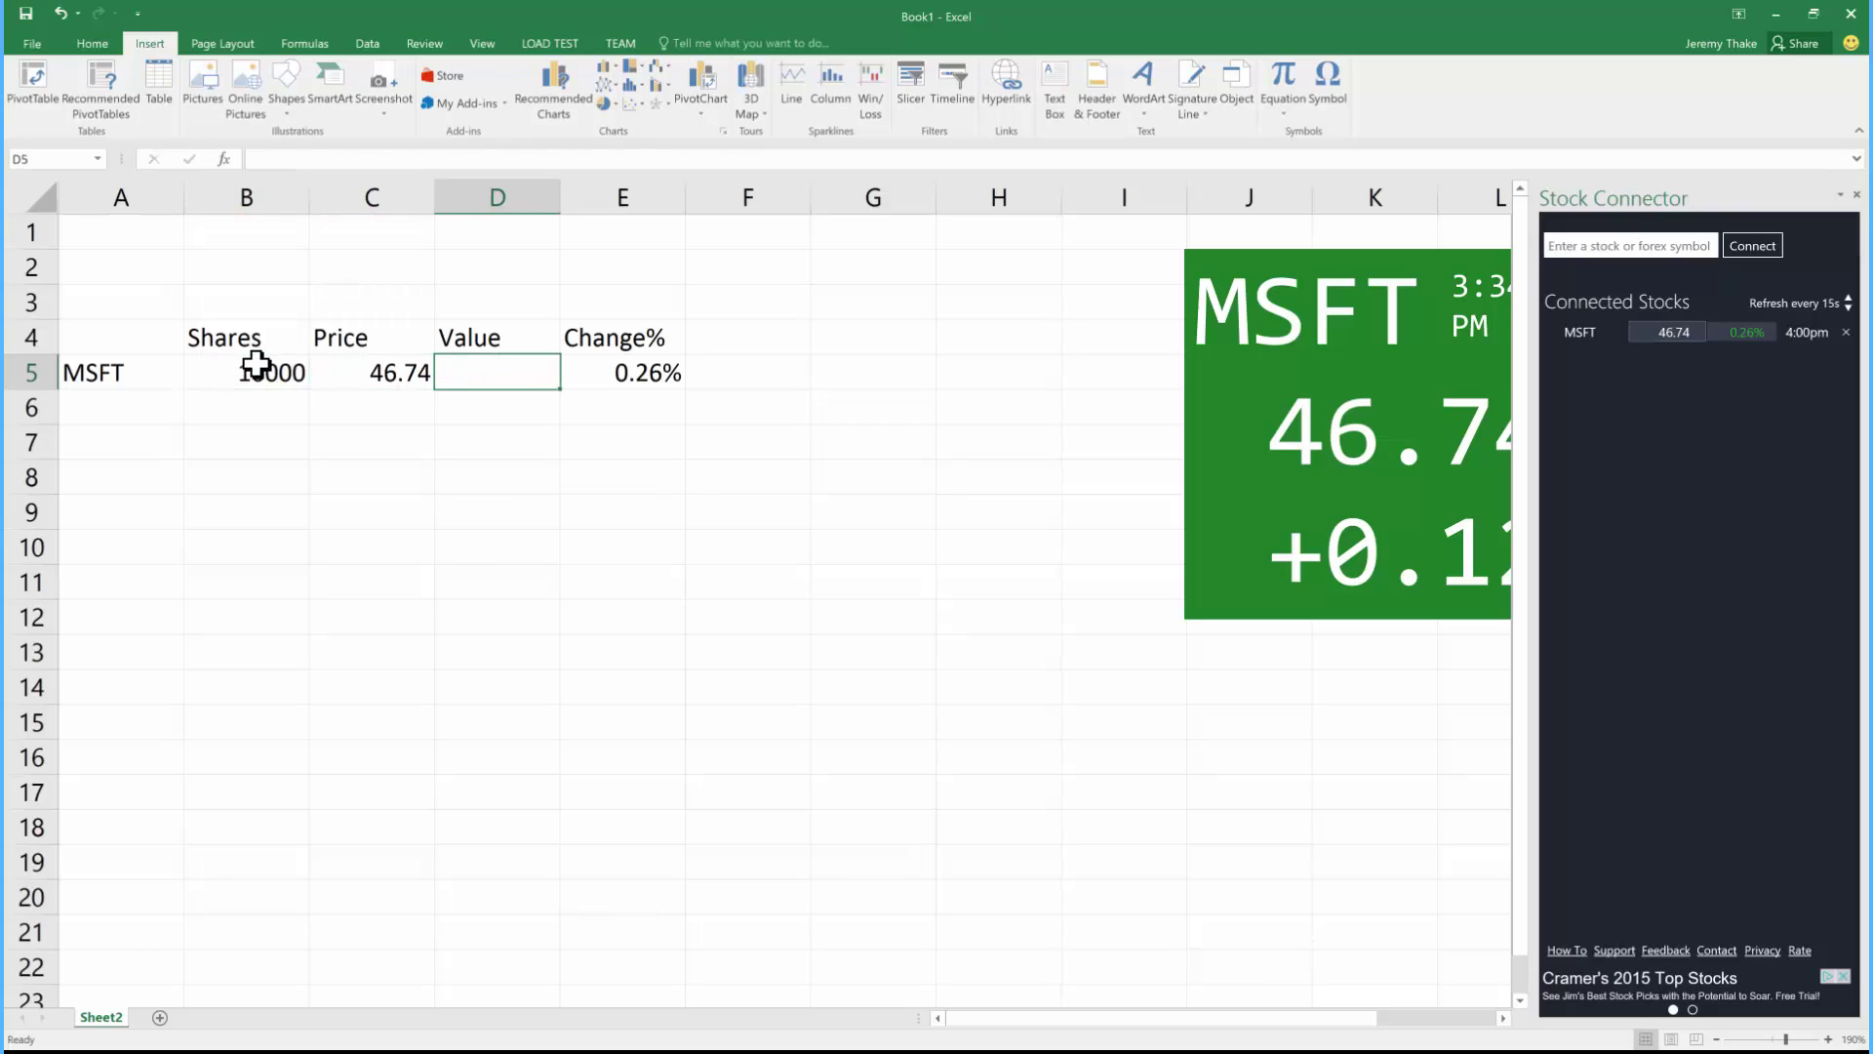
Step: Enter the Value formula =B5*C5 in D5
type("=")
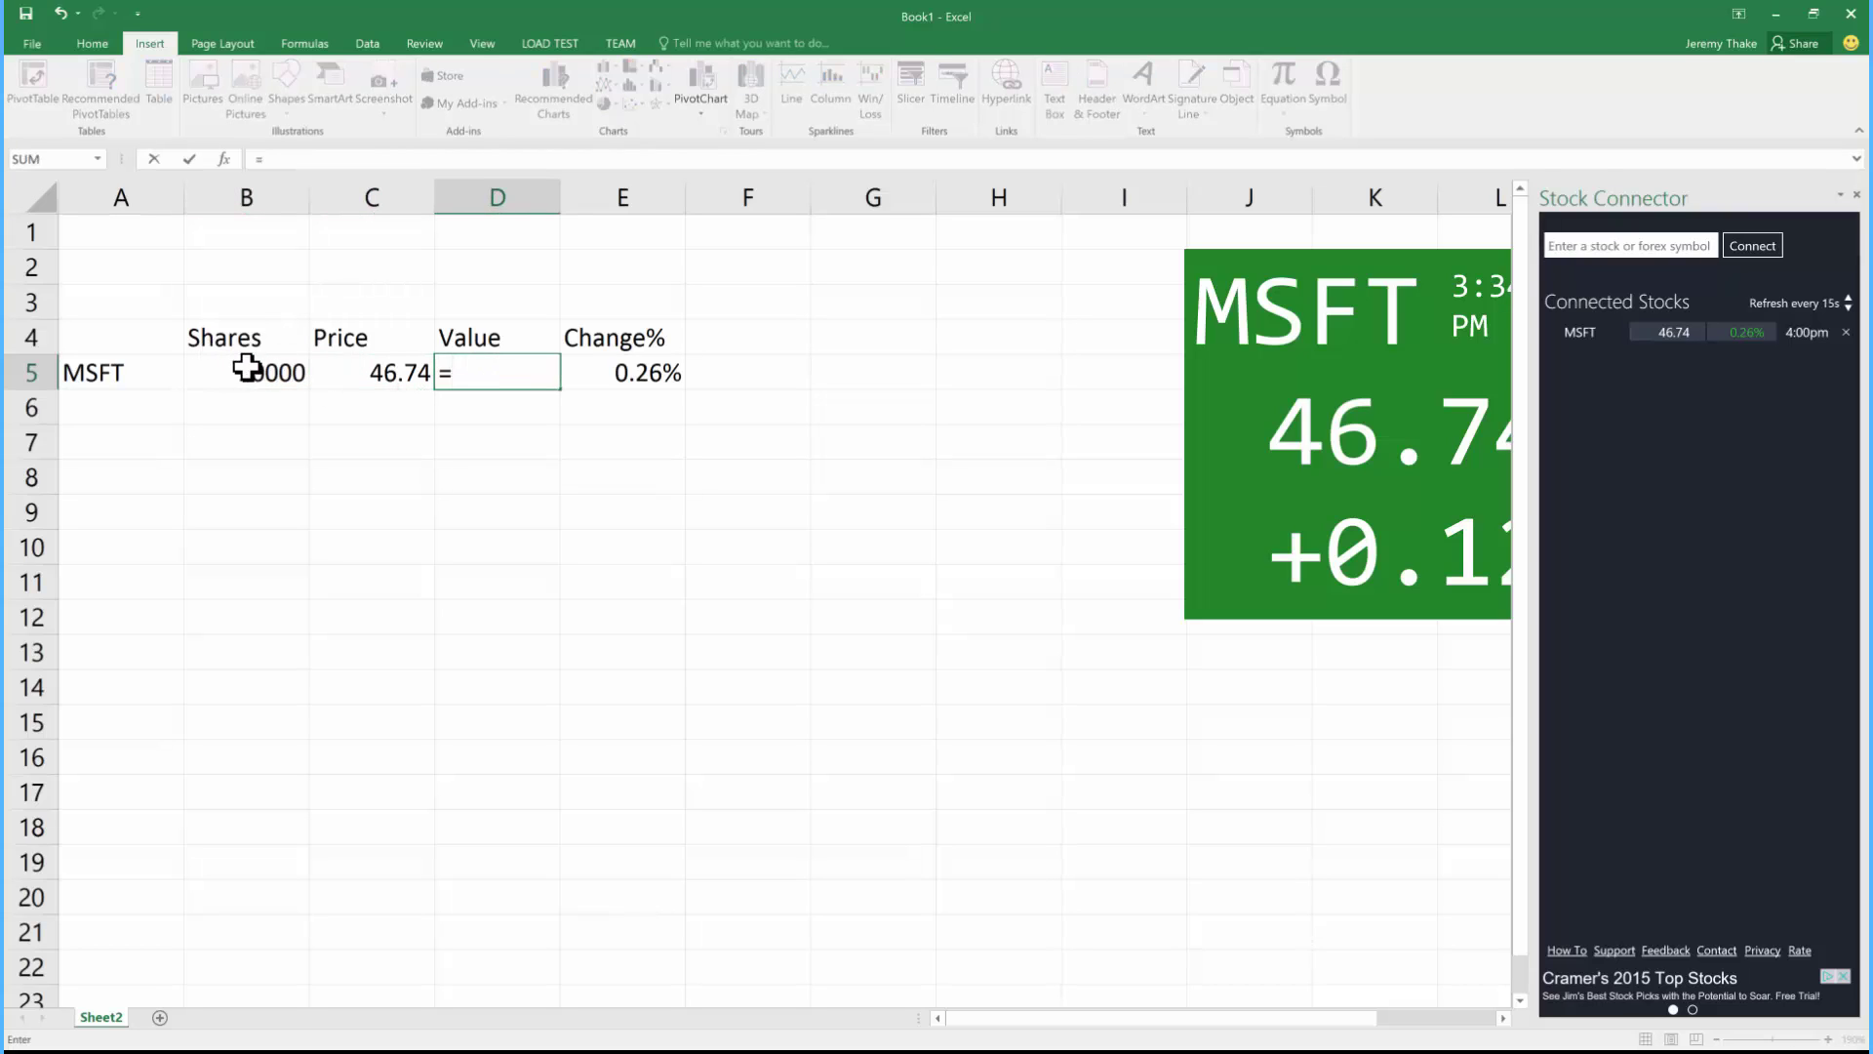
left_click(258, 373)
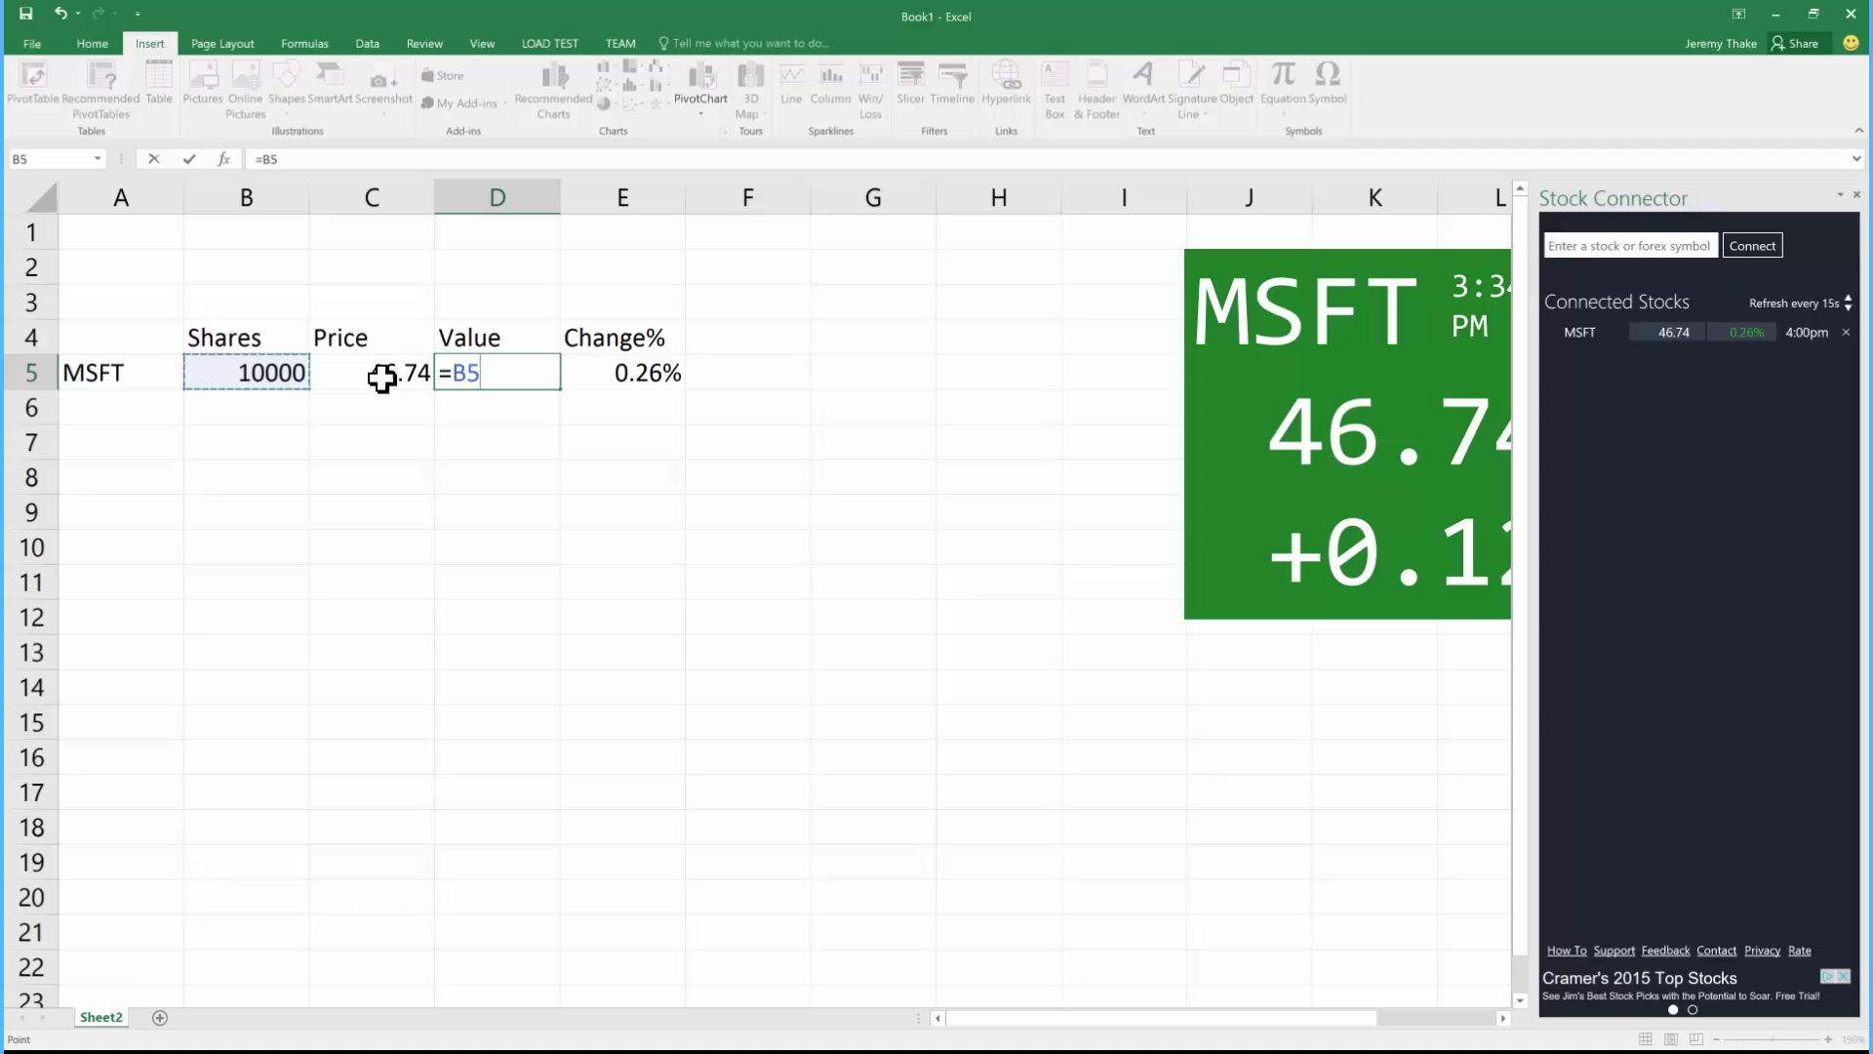
type("*")
left_click(407, 371)
key("Return")
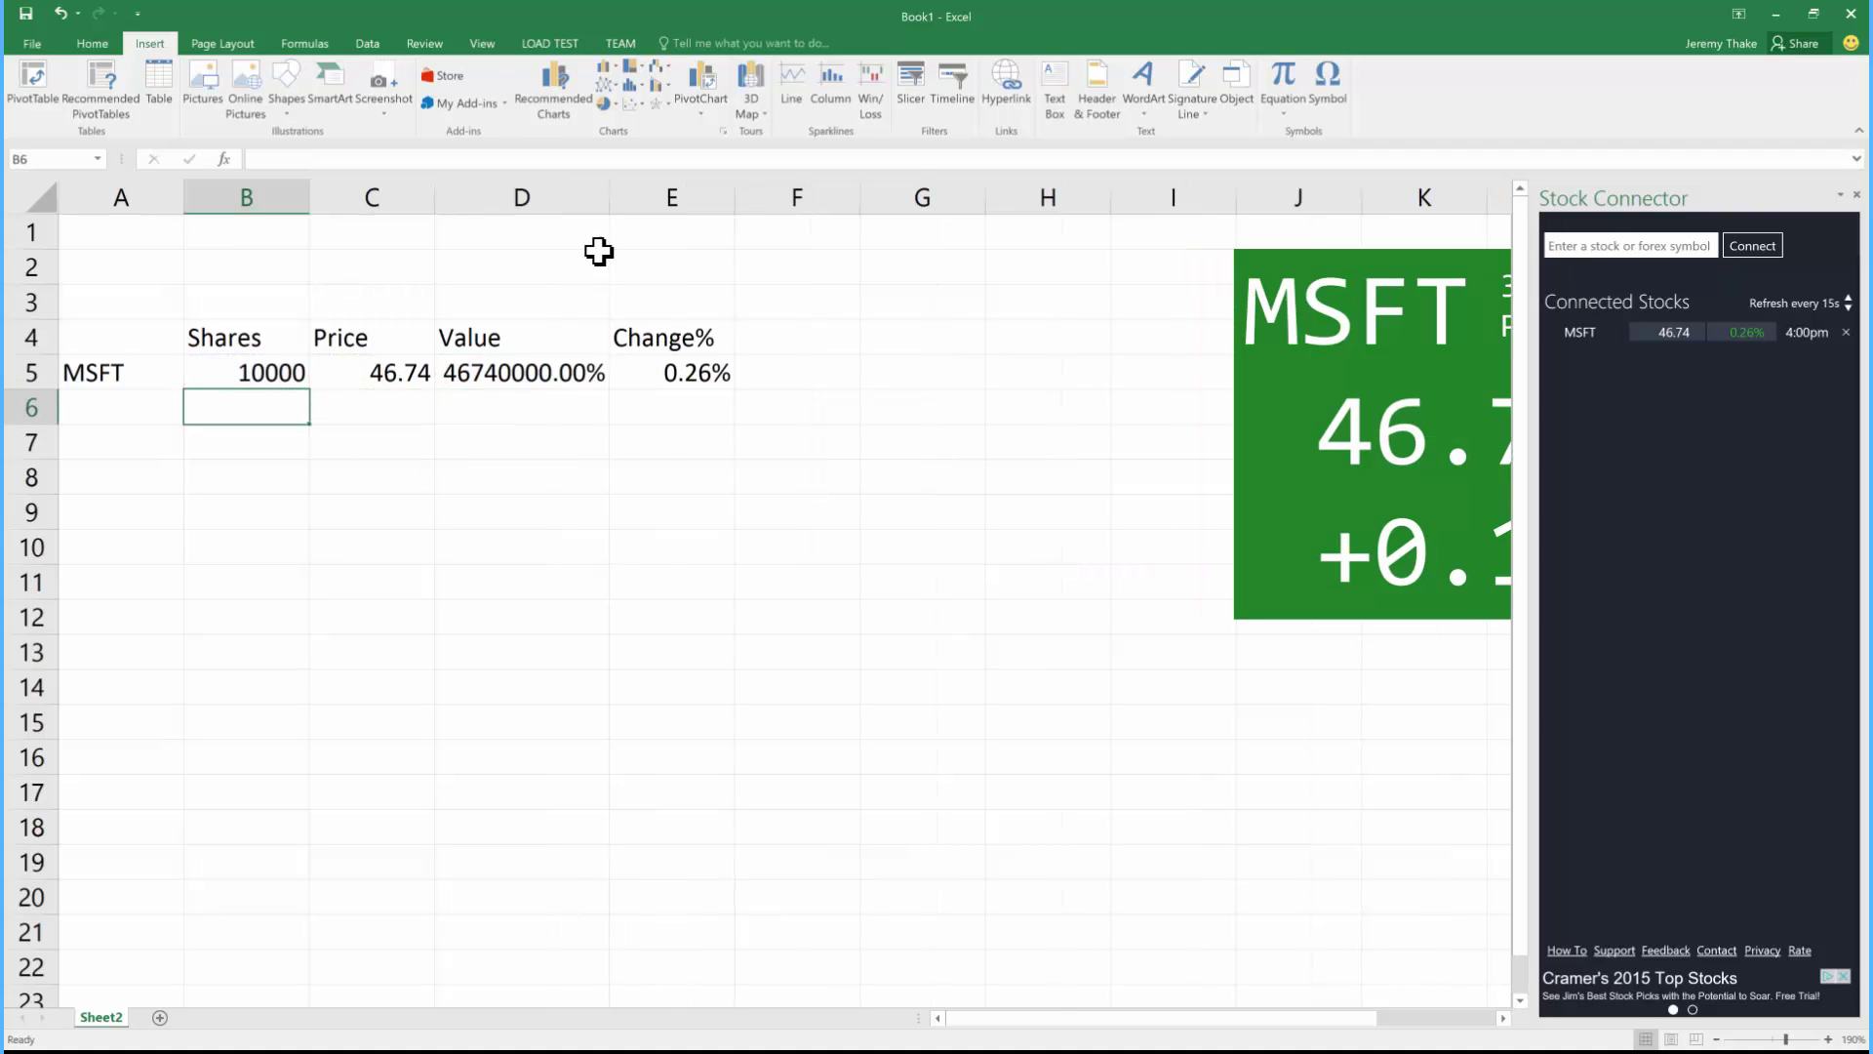
Step: Apply Comma number format to column D (467,400.00) and check the live links in C5 and E5
left_click(566, 375)
left_click(577, 196)
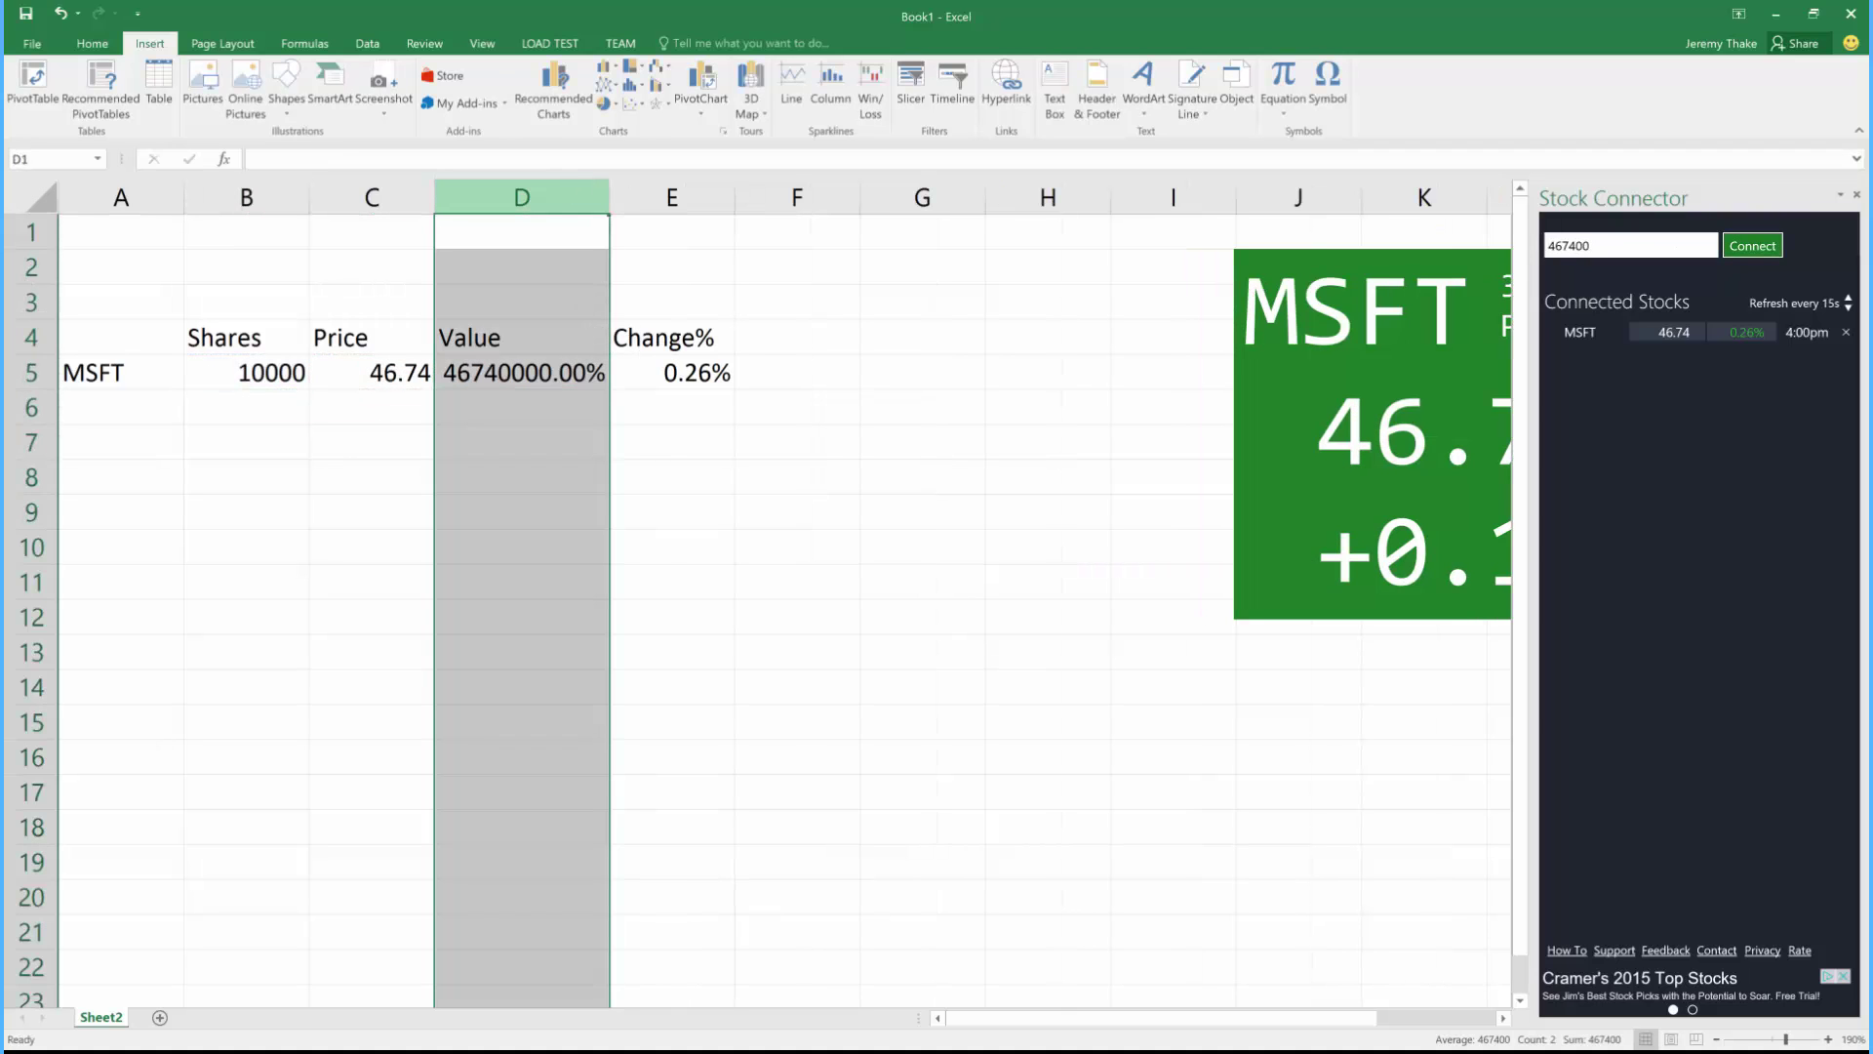
key("ctrl+shift+1")
left_click(797, 652)
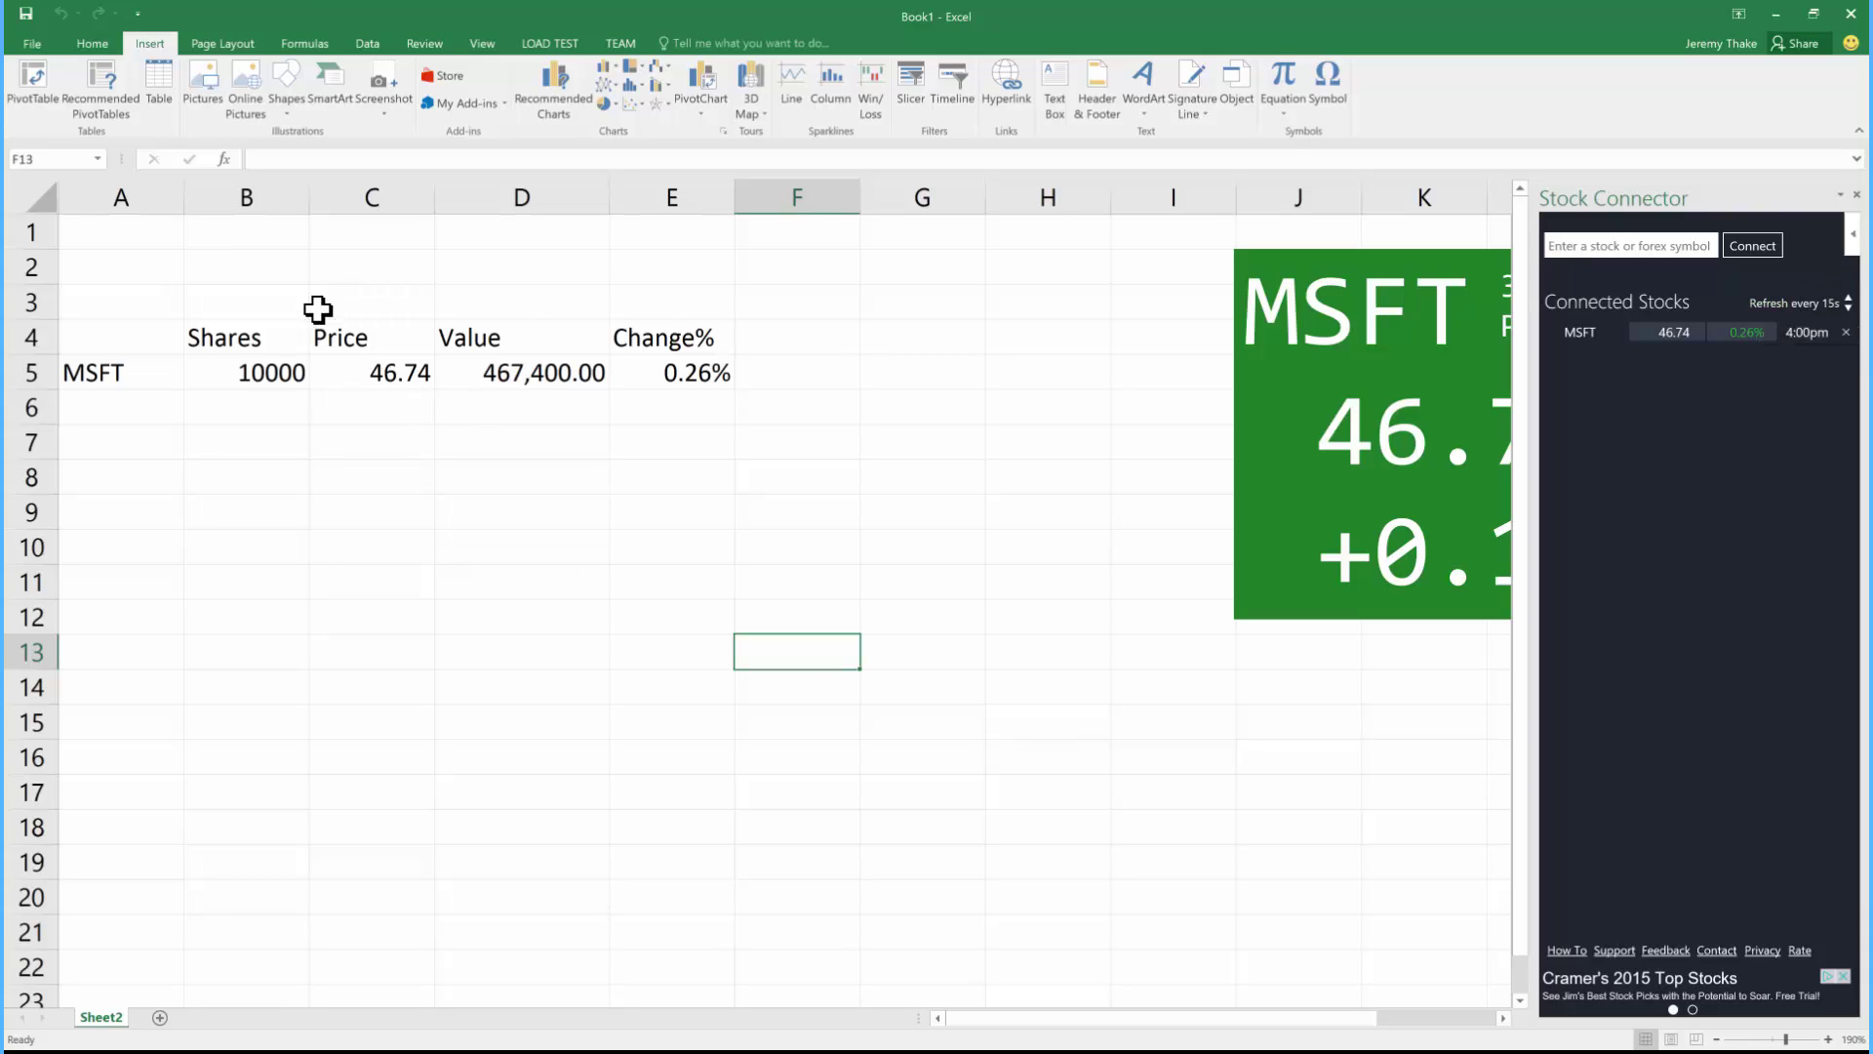
left_click(398, 371)
left_click(717, 374)
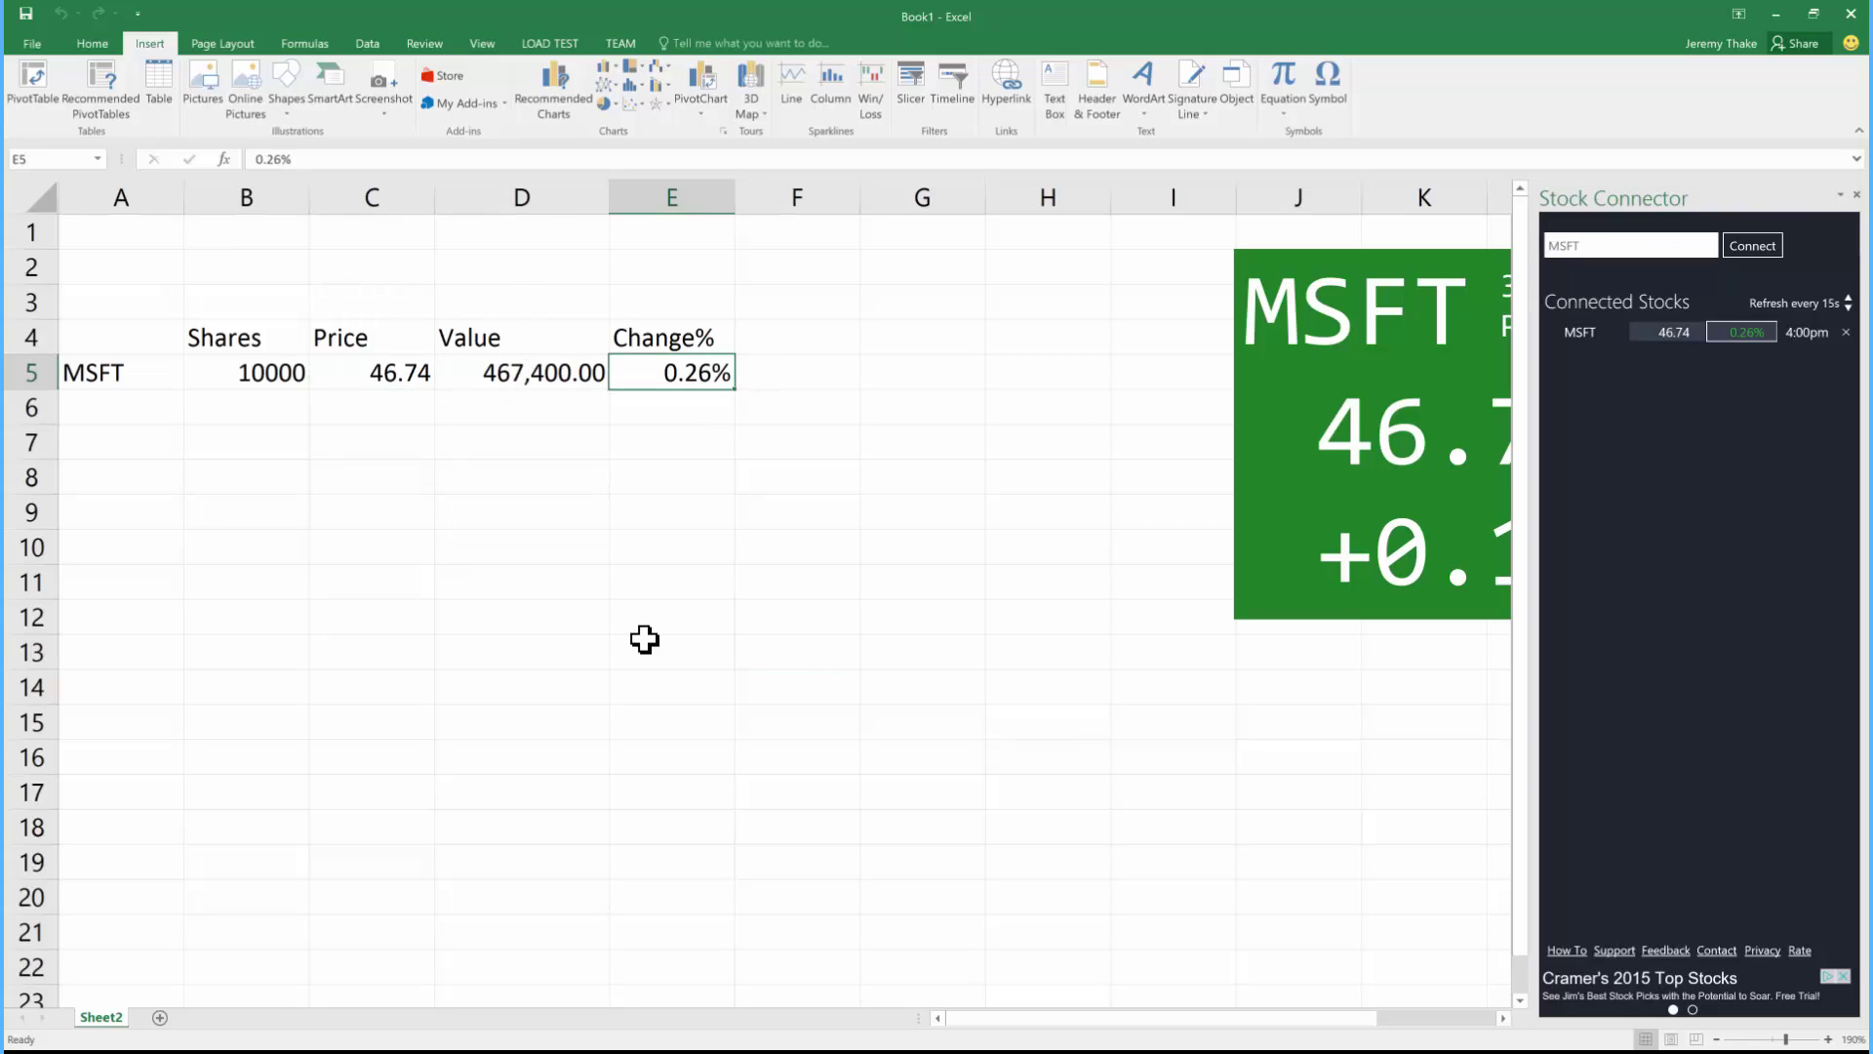